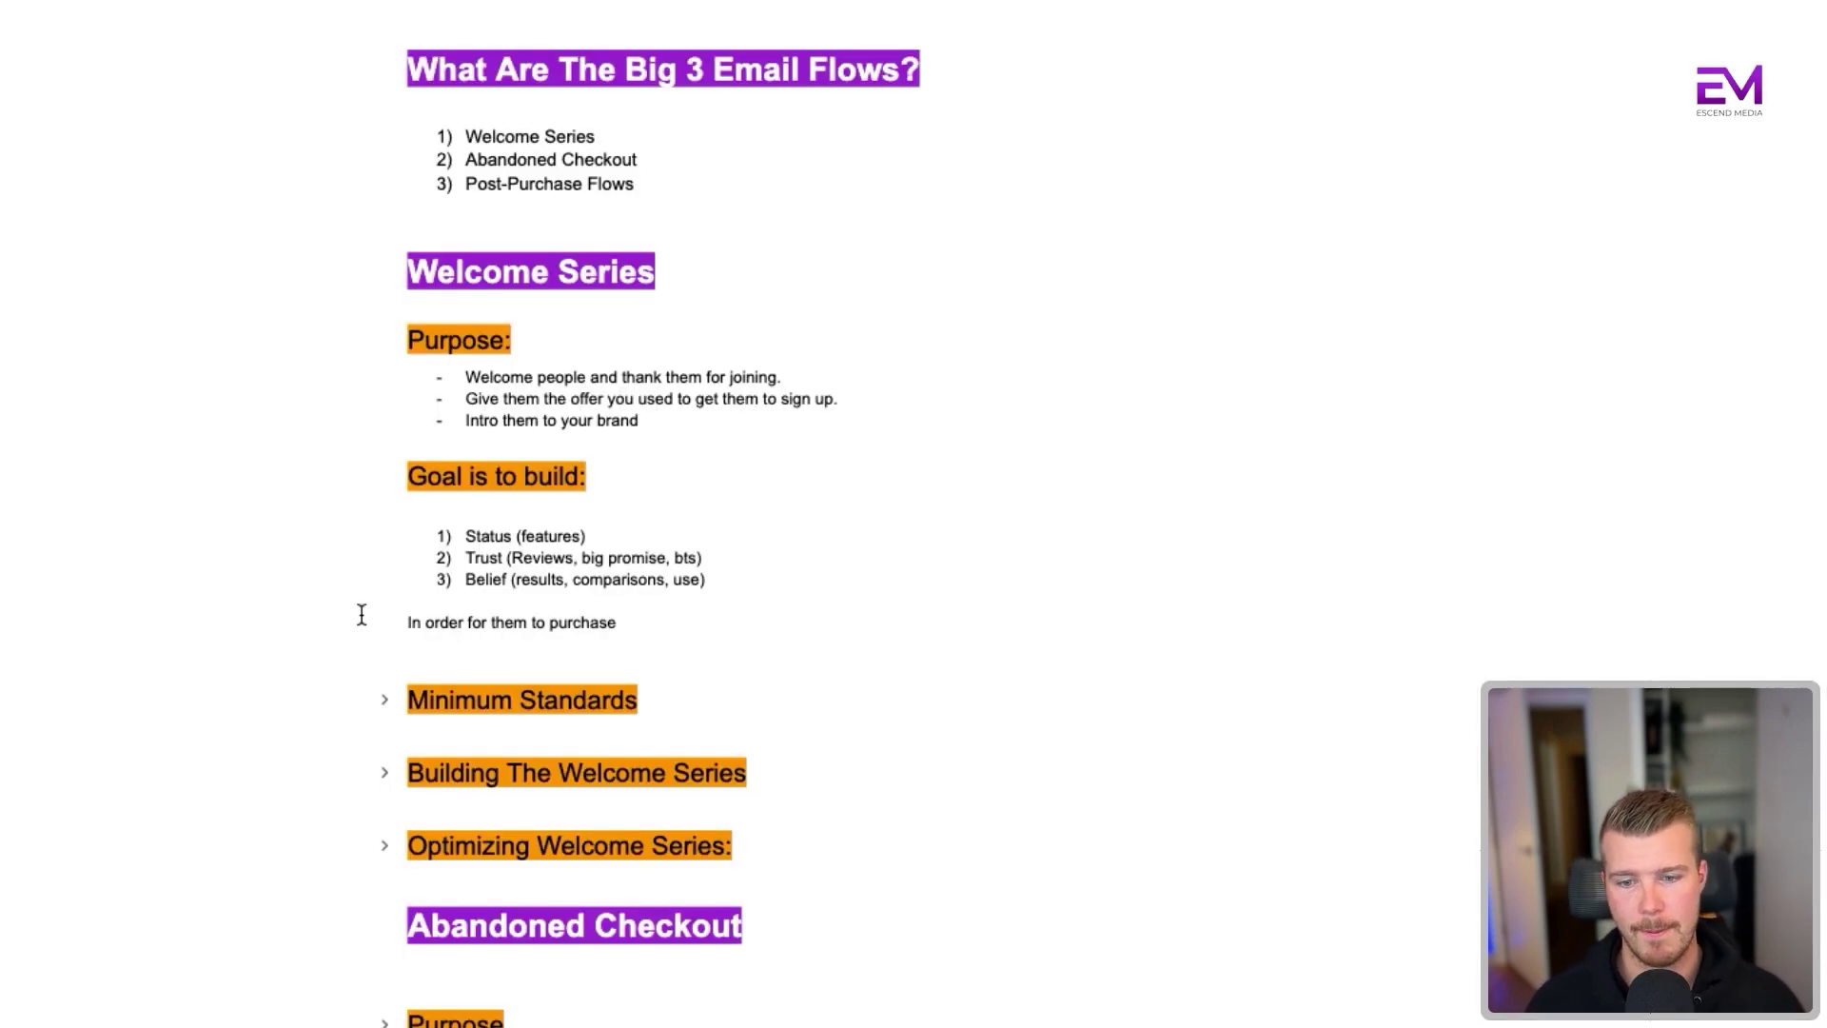
Expand Welcome Series Minimum Standards and Building sections to reveal trigger, three zero-times filters and immediate delay
left_click(384, 701)
scroll(263, 549, "down", 2)
scroll(264, 544, "down", 5)
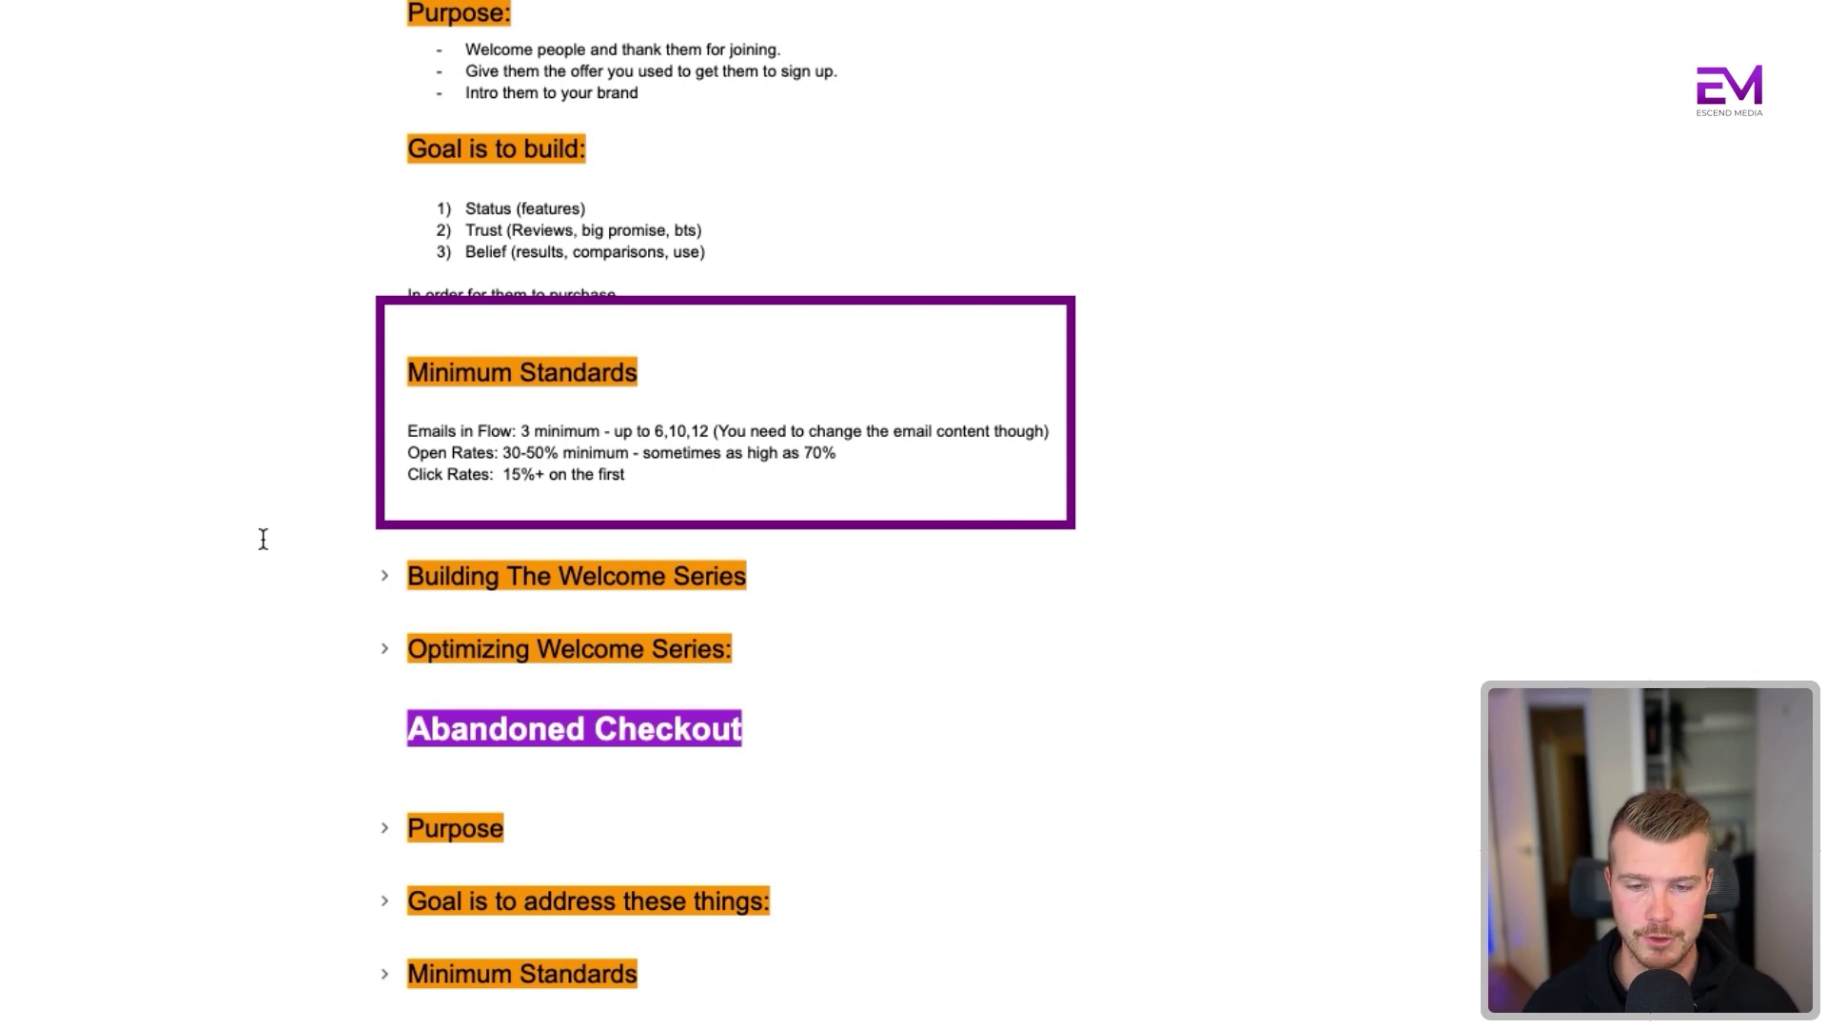
left_click(384, 575)
scroll(314, 416, "down", 3)
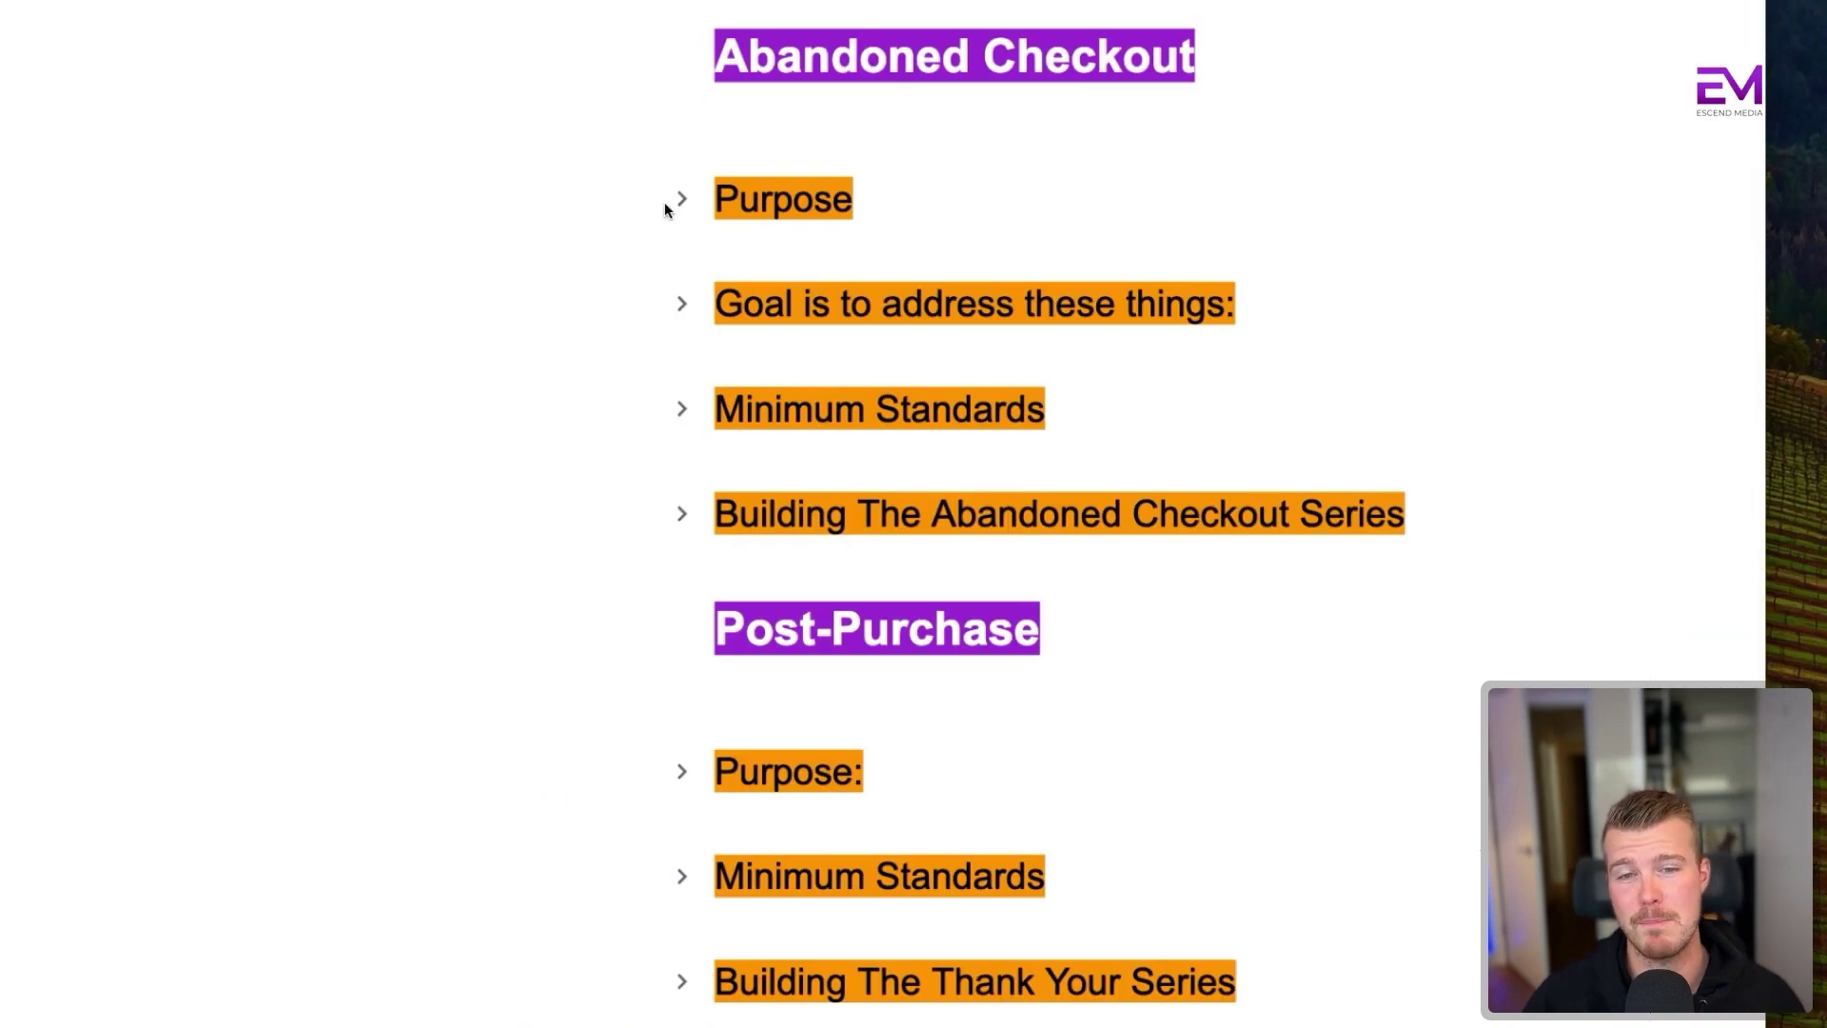
Expand Abandoned Checkout Purpose to show its bullets: remind of items, showcase trust, handle objections
left_click(680, 201)
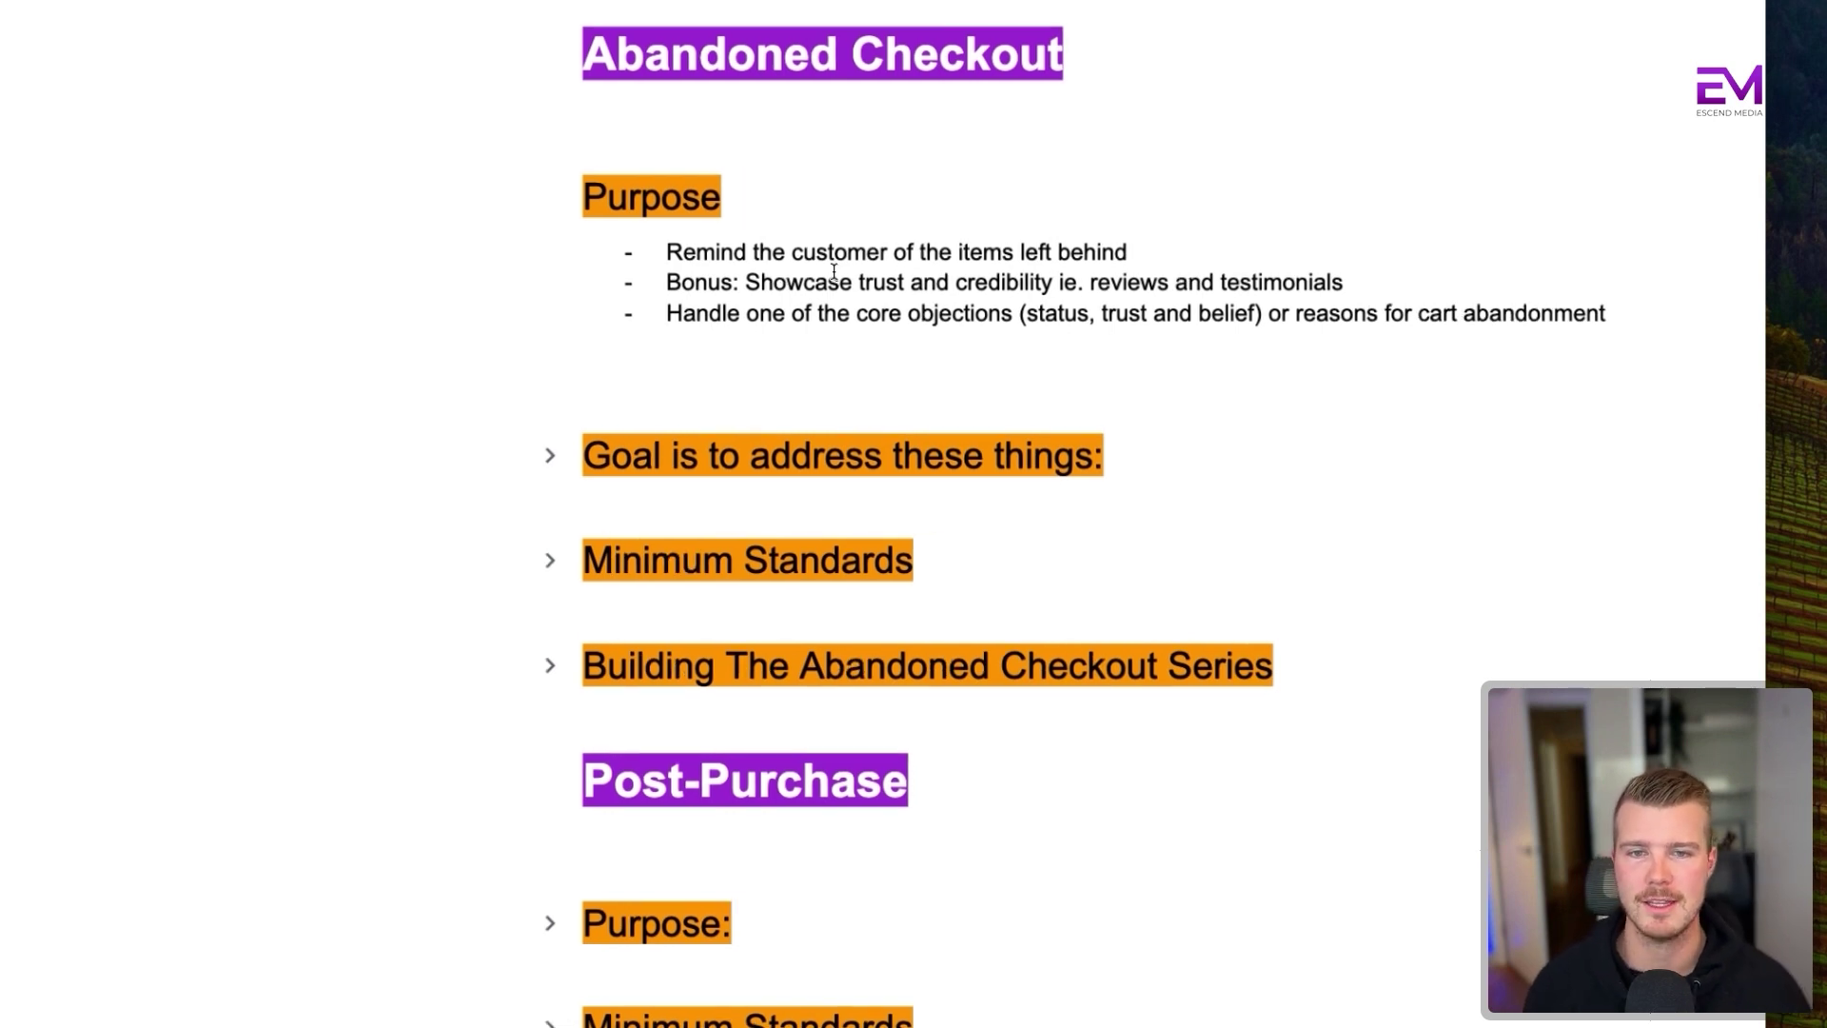
scroll(834, 271, "right", 3)
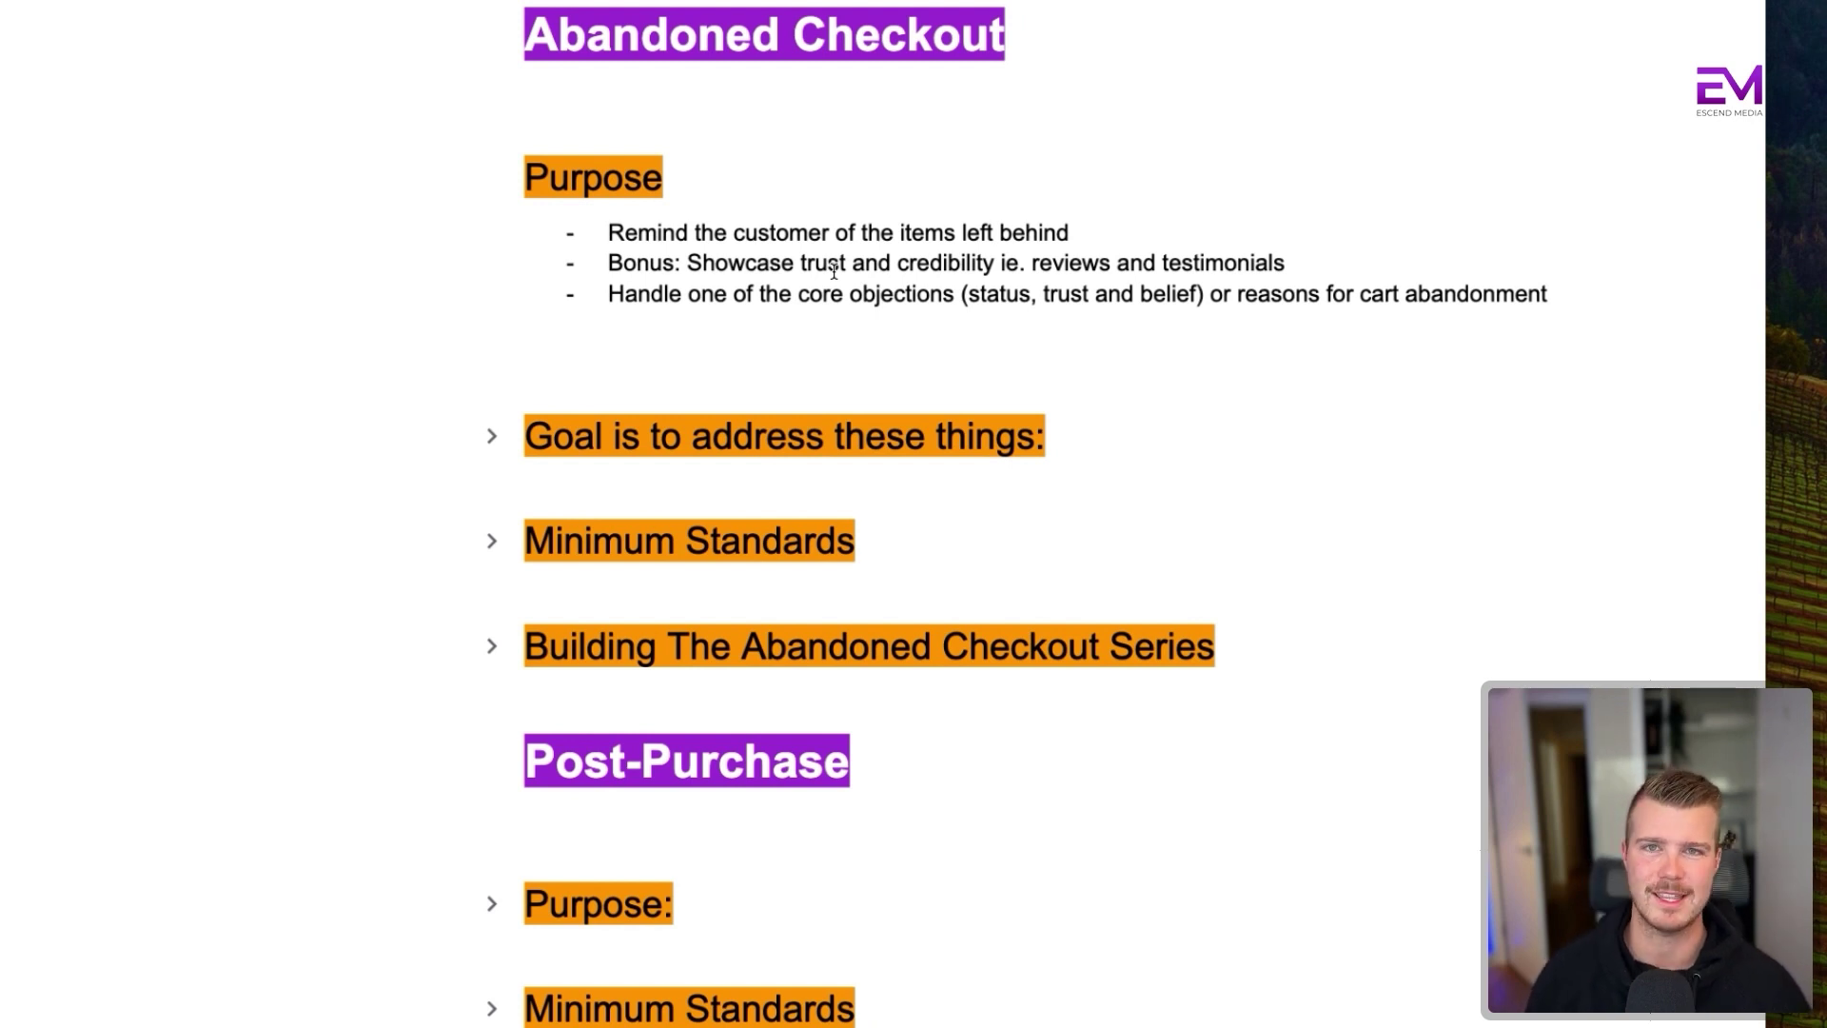
Scroll through the five objections and Minimum Standards: 3 emails, 50%+ opens, 15%+ clicks
scroll(834, 271, "right", 3)
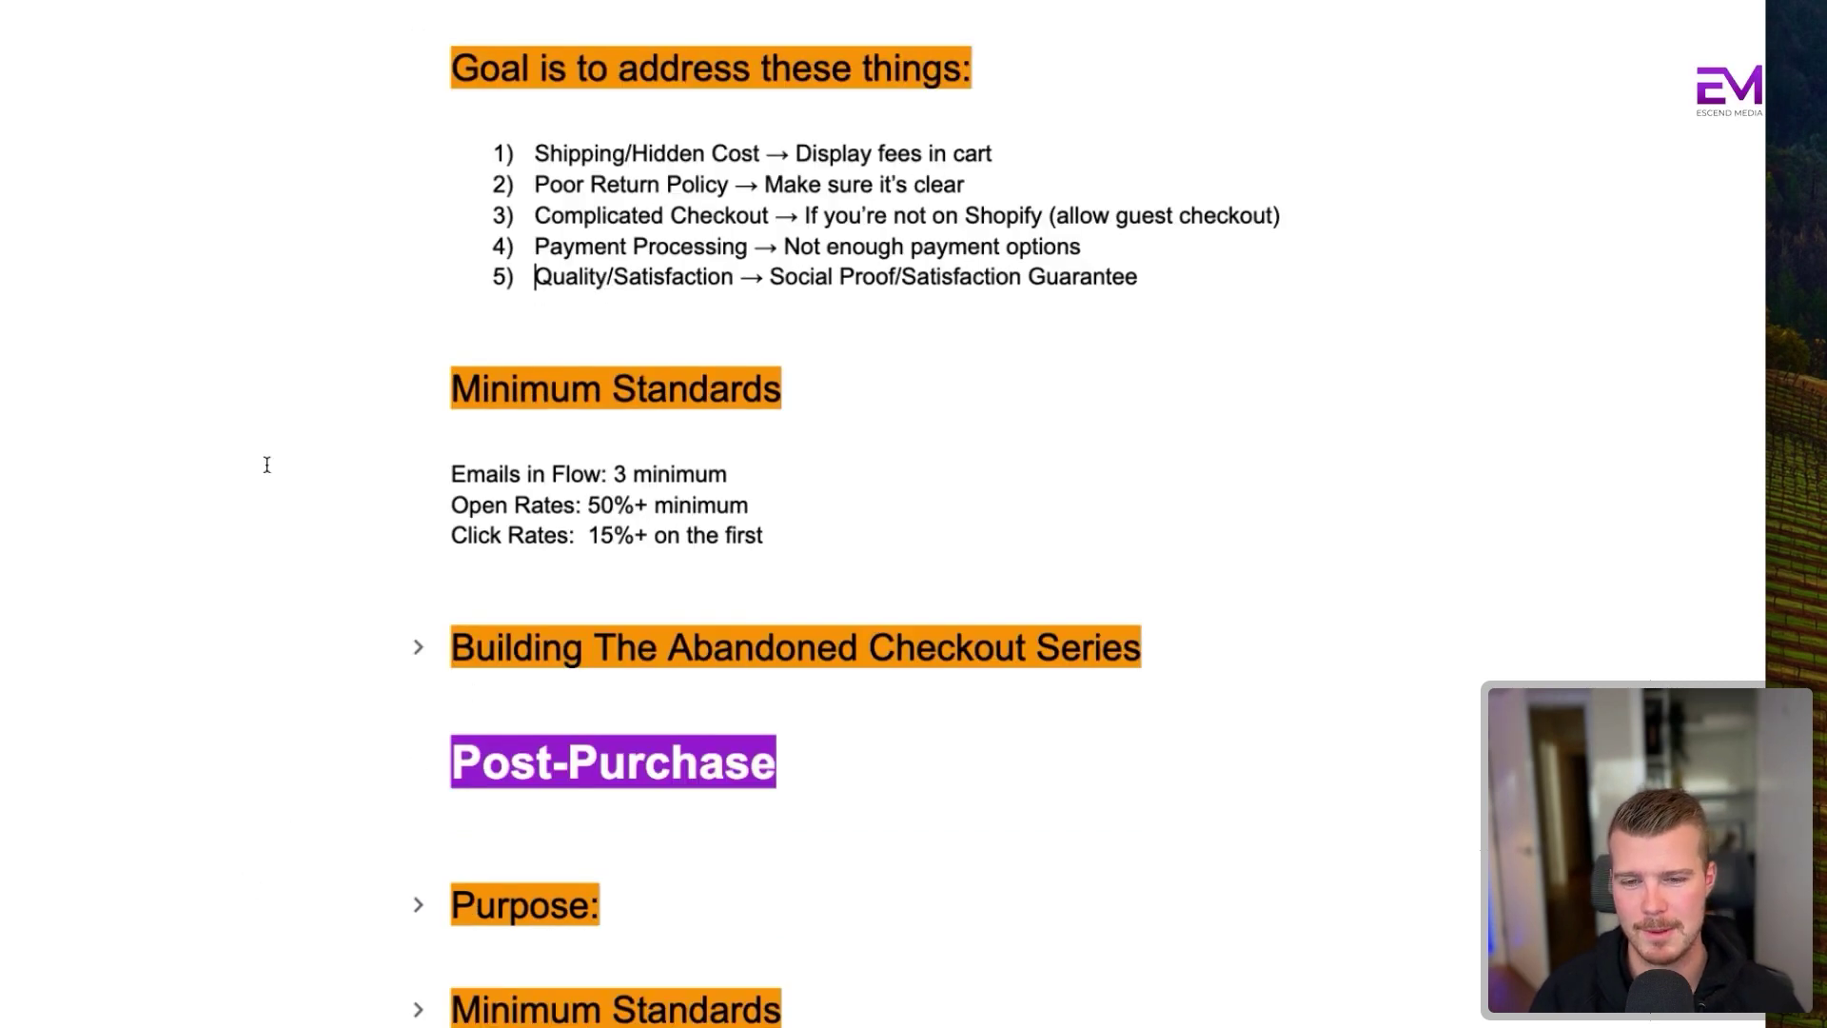
scroll(267, 464, "down", 3)
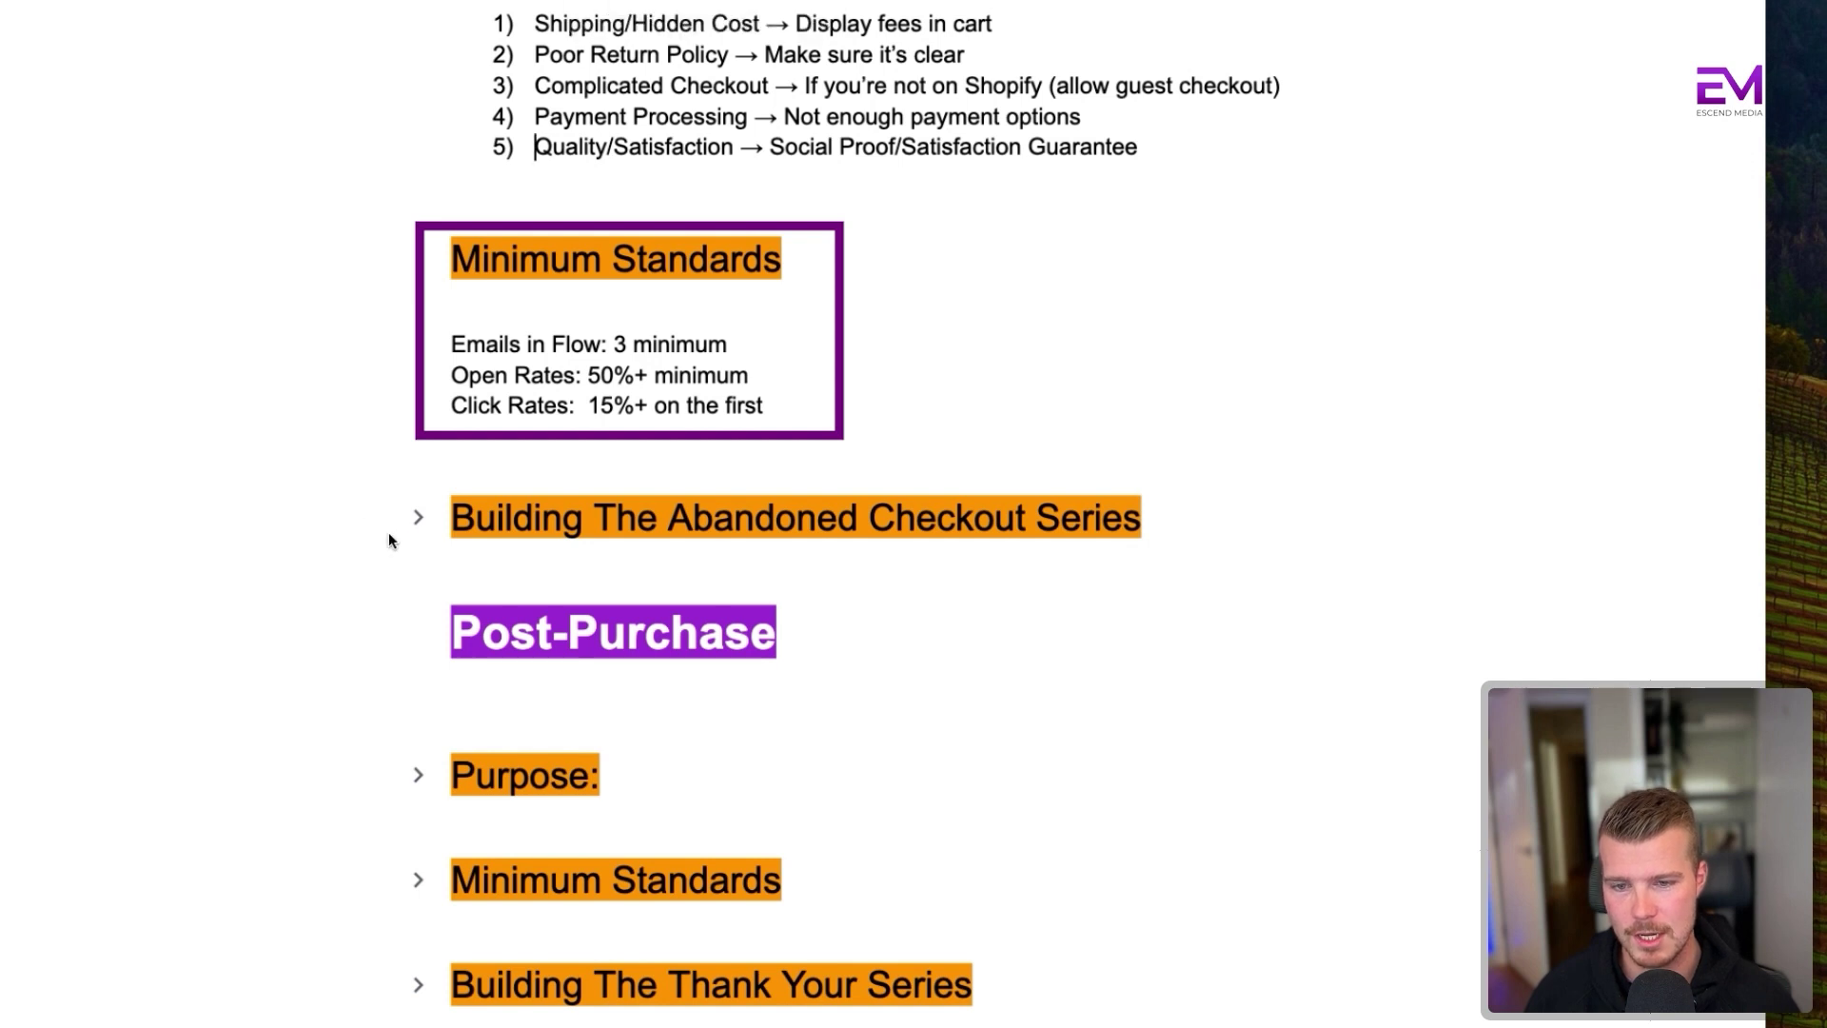
Expand Building The Abandoned Checkout Series and scroll down through its contents
left_click(418, 517)
scroll(450, 469, "down", 1)
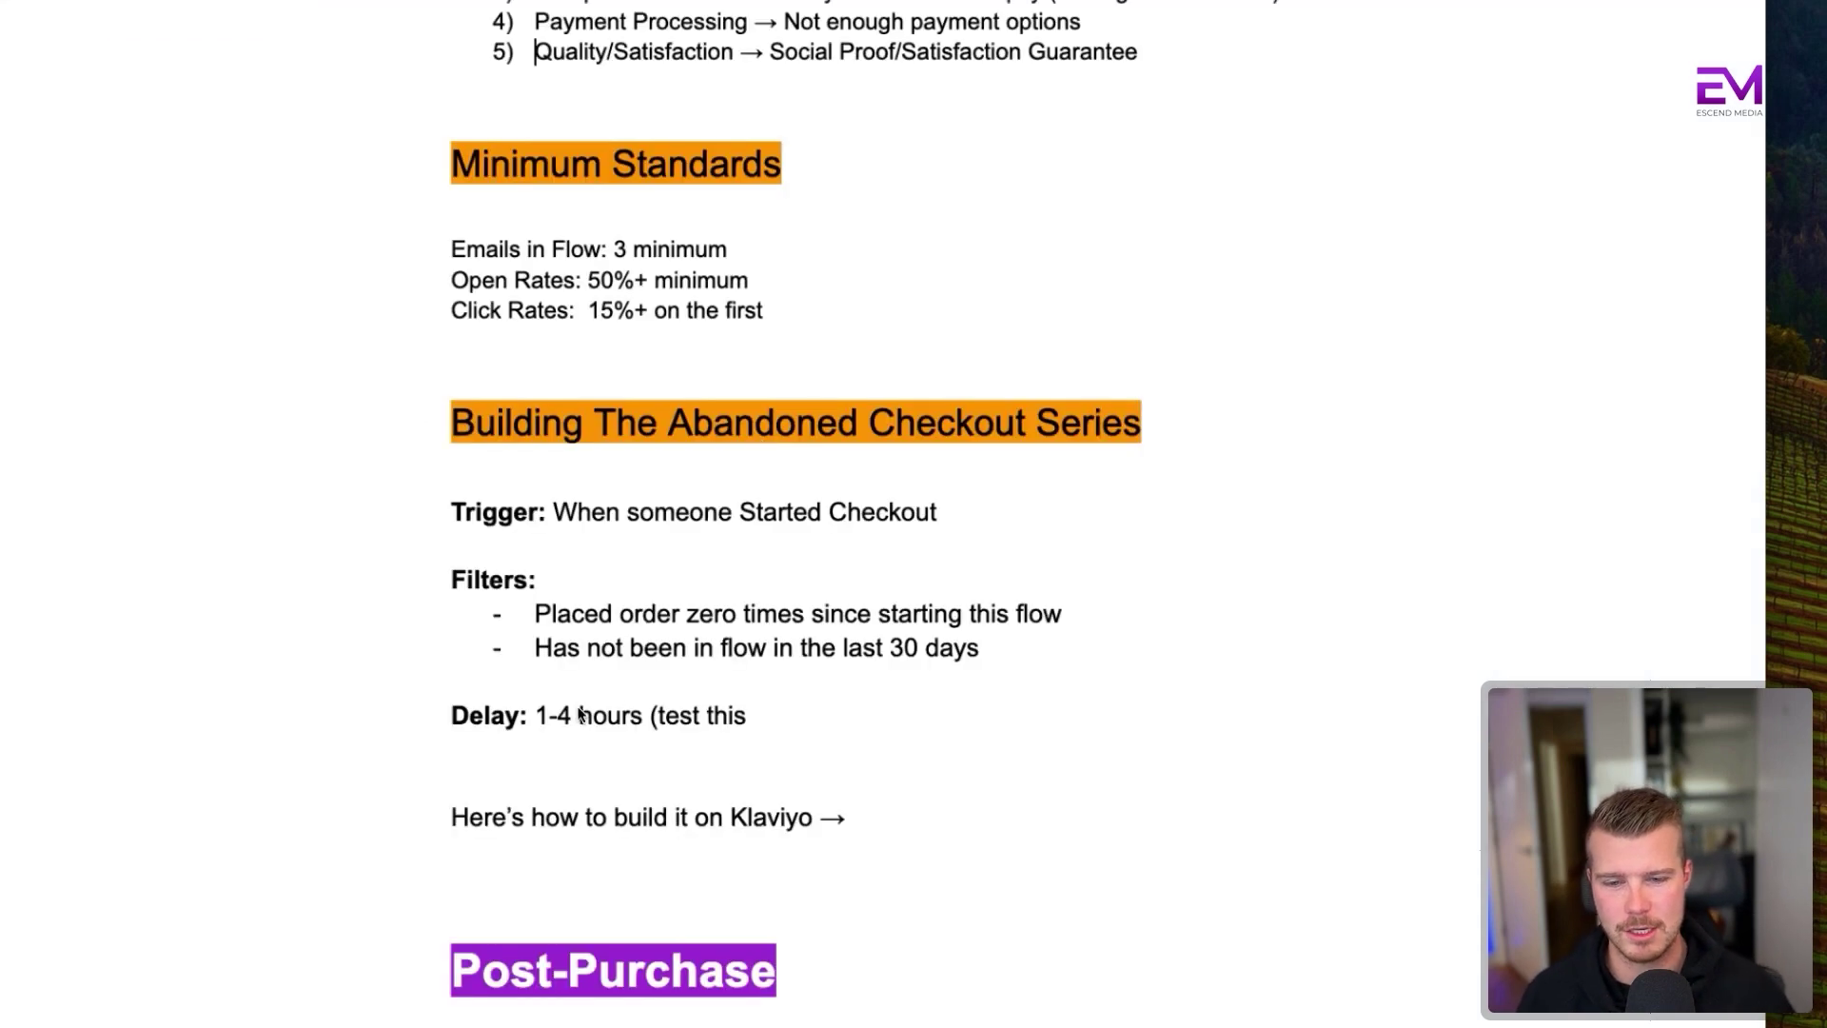
left_click_drag(536, 715, 751, 718)
left_click(750, 719)
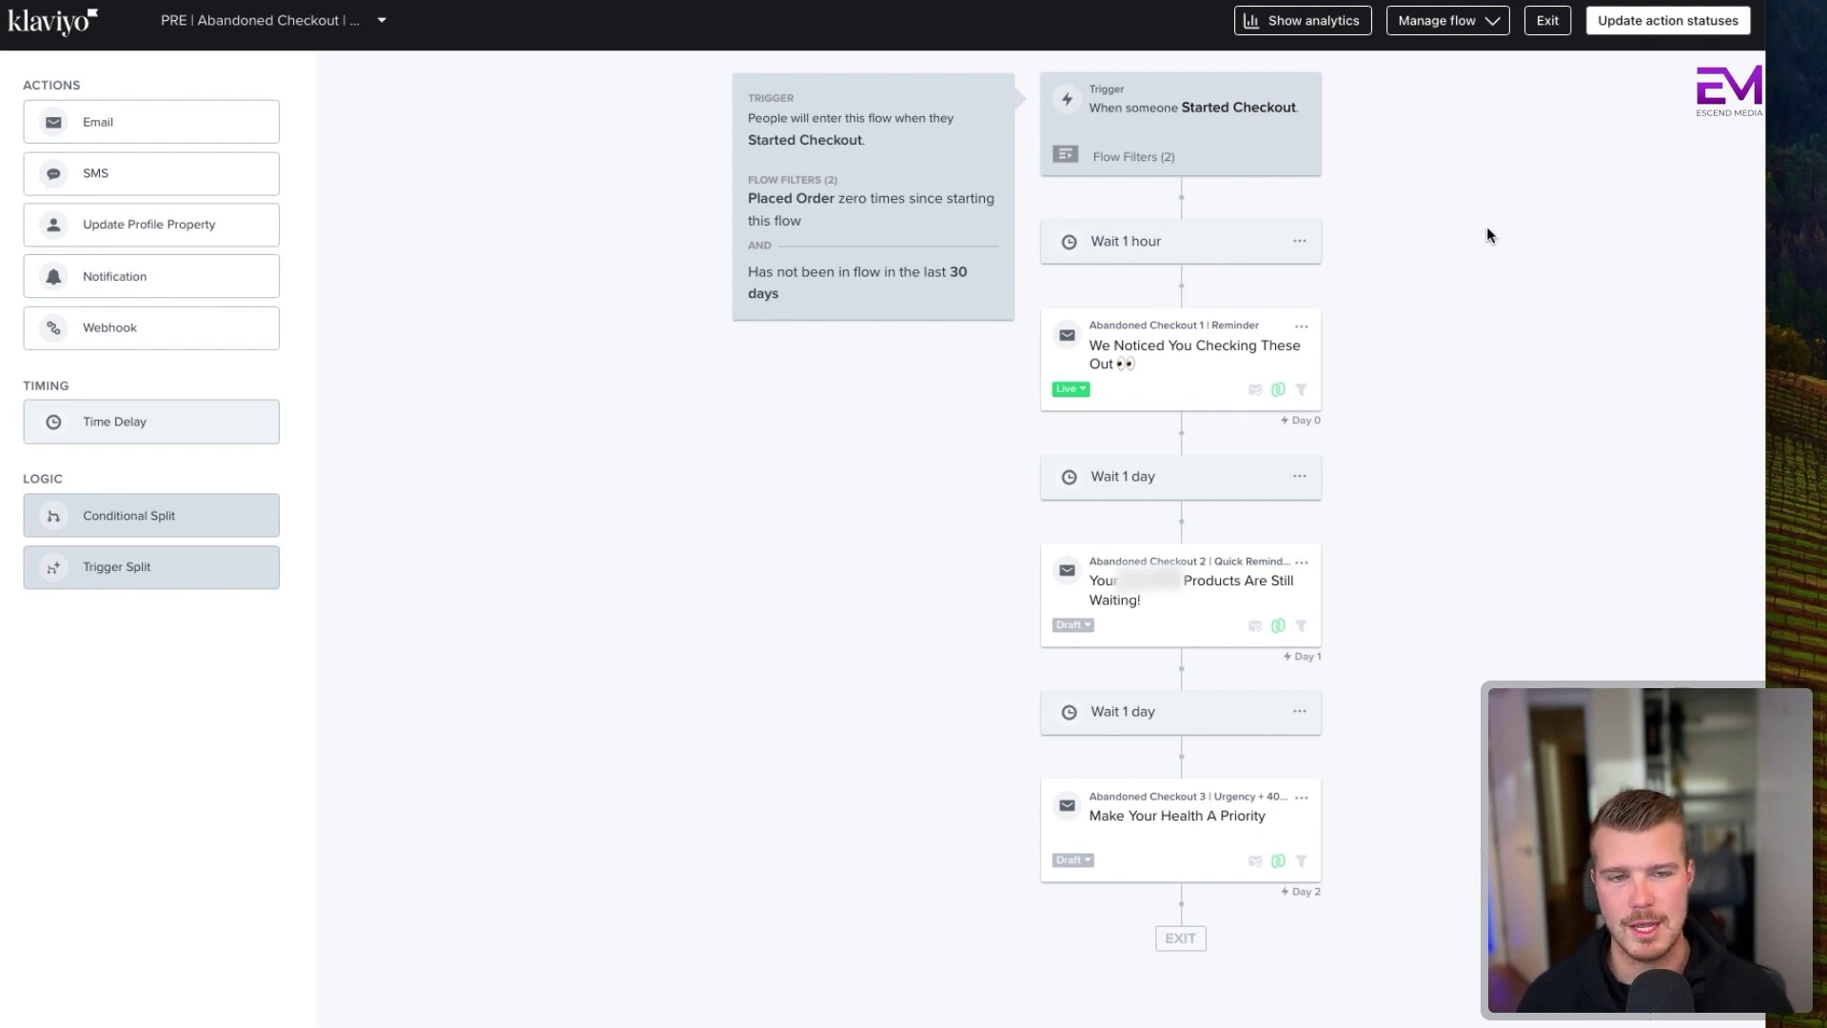
left_click(1217, 351)
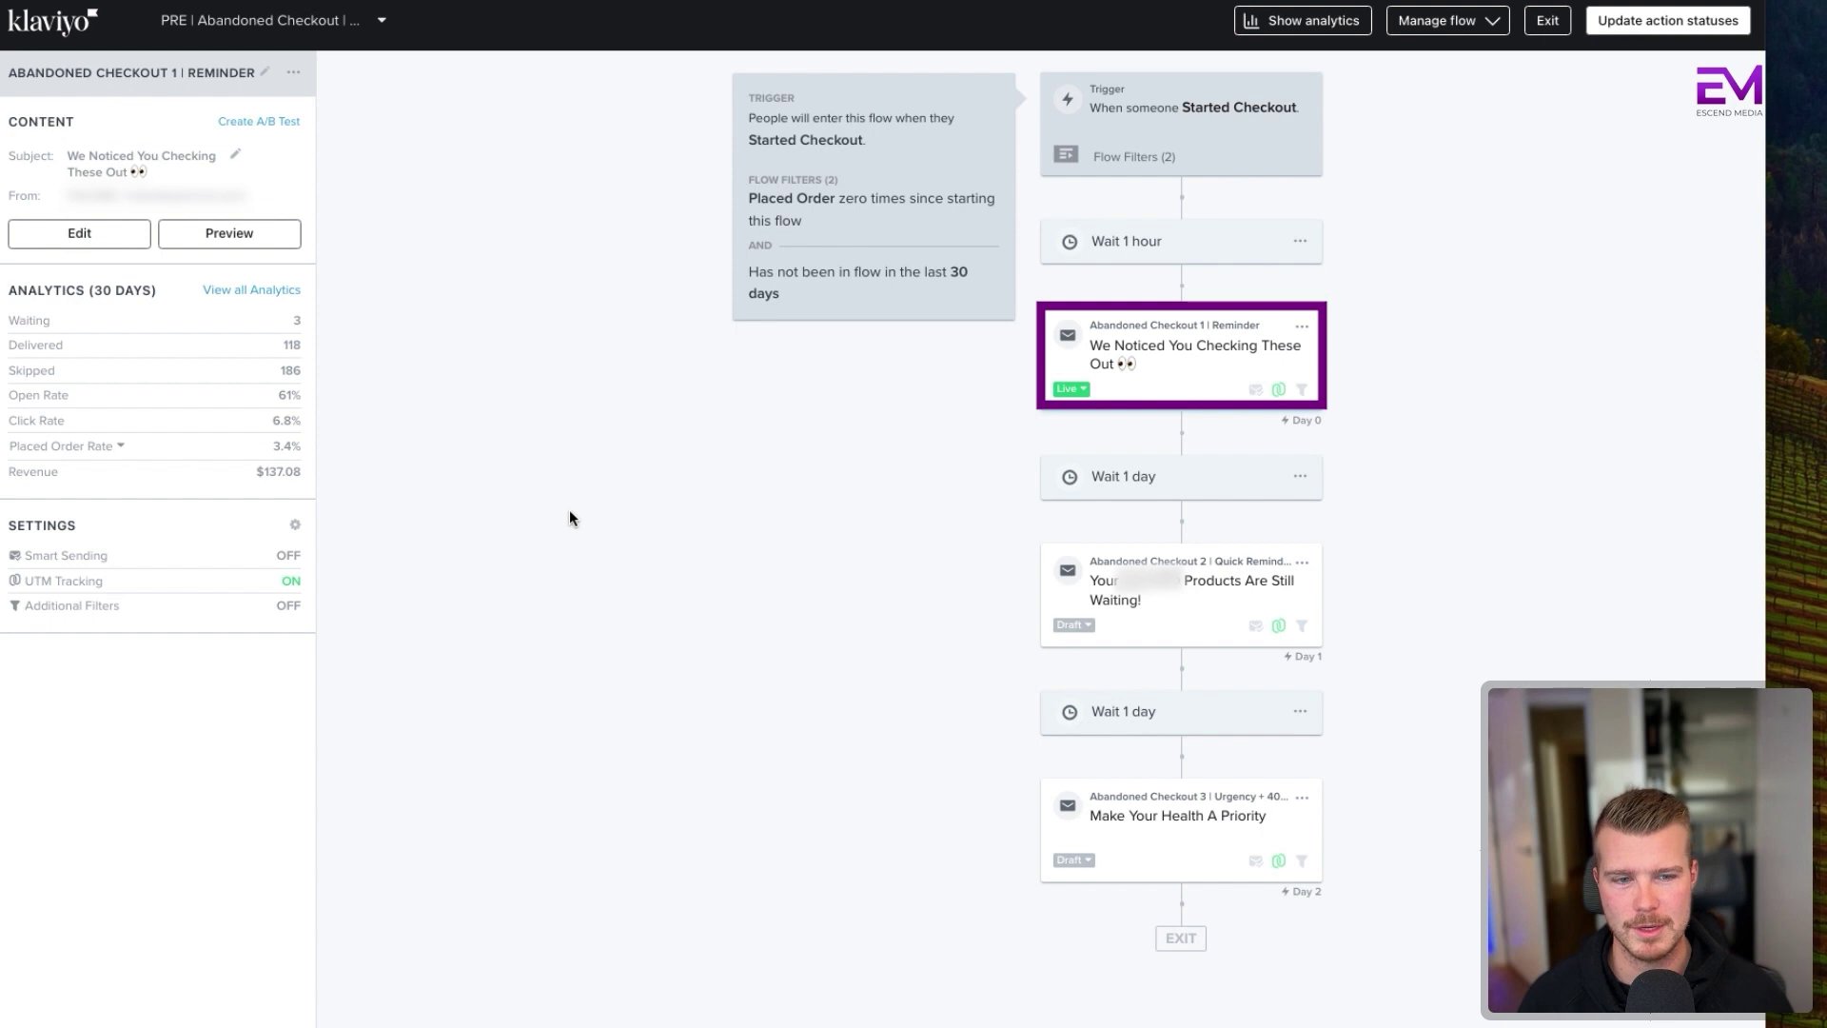
left_click(747, 759)
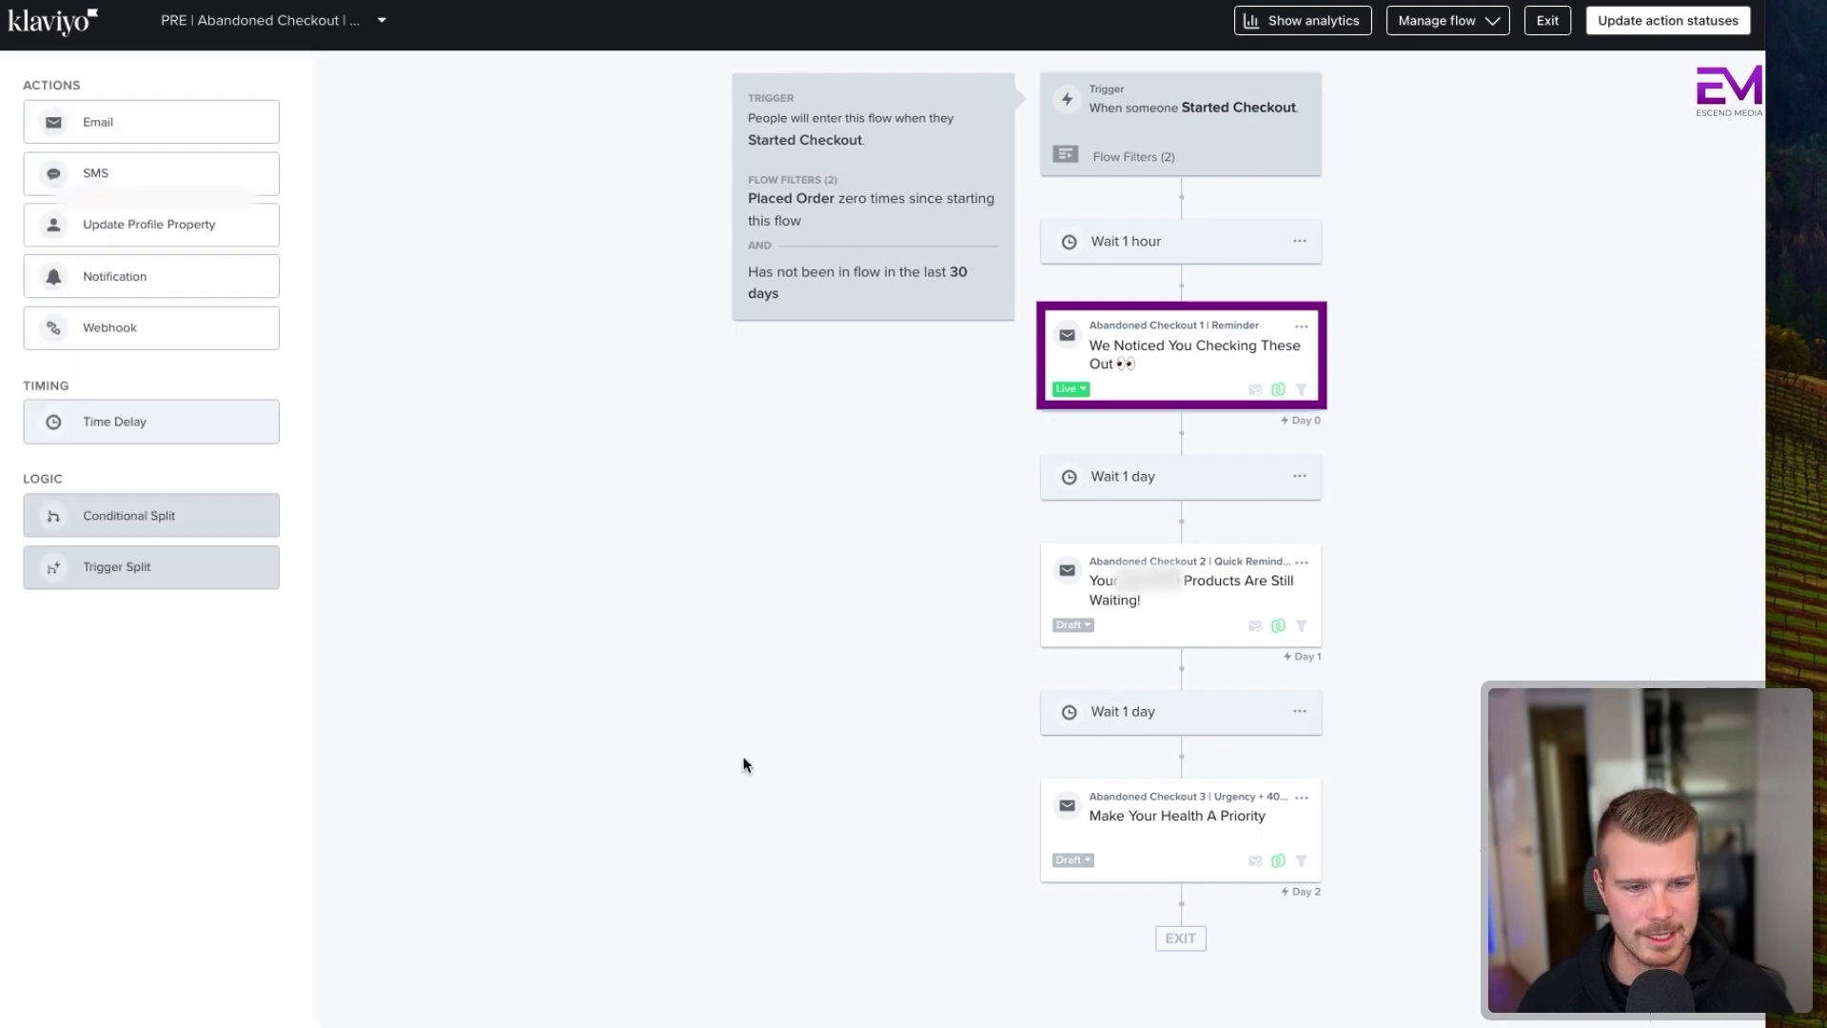
left_click(1116, 592)
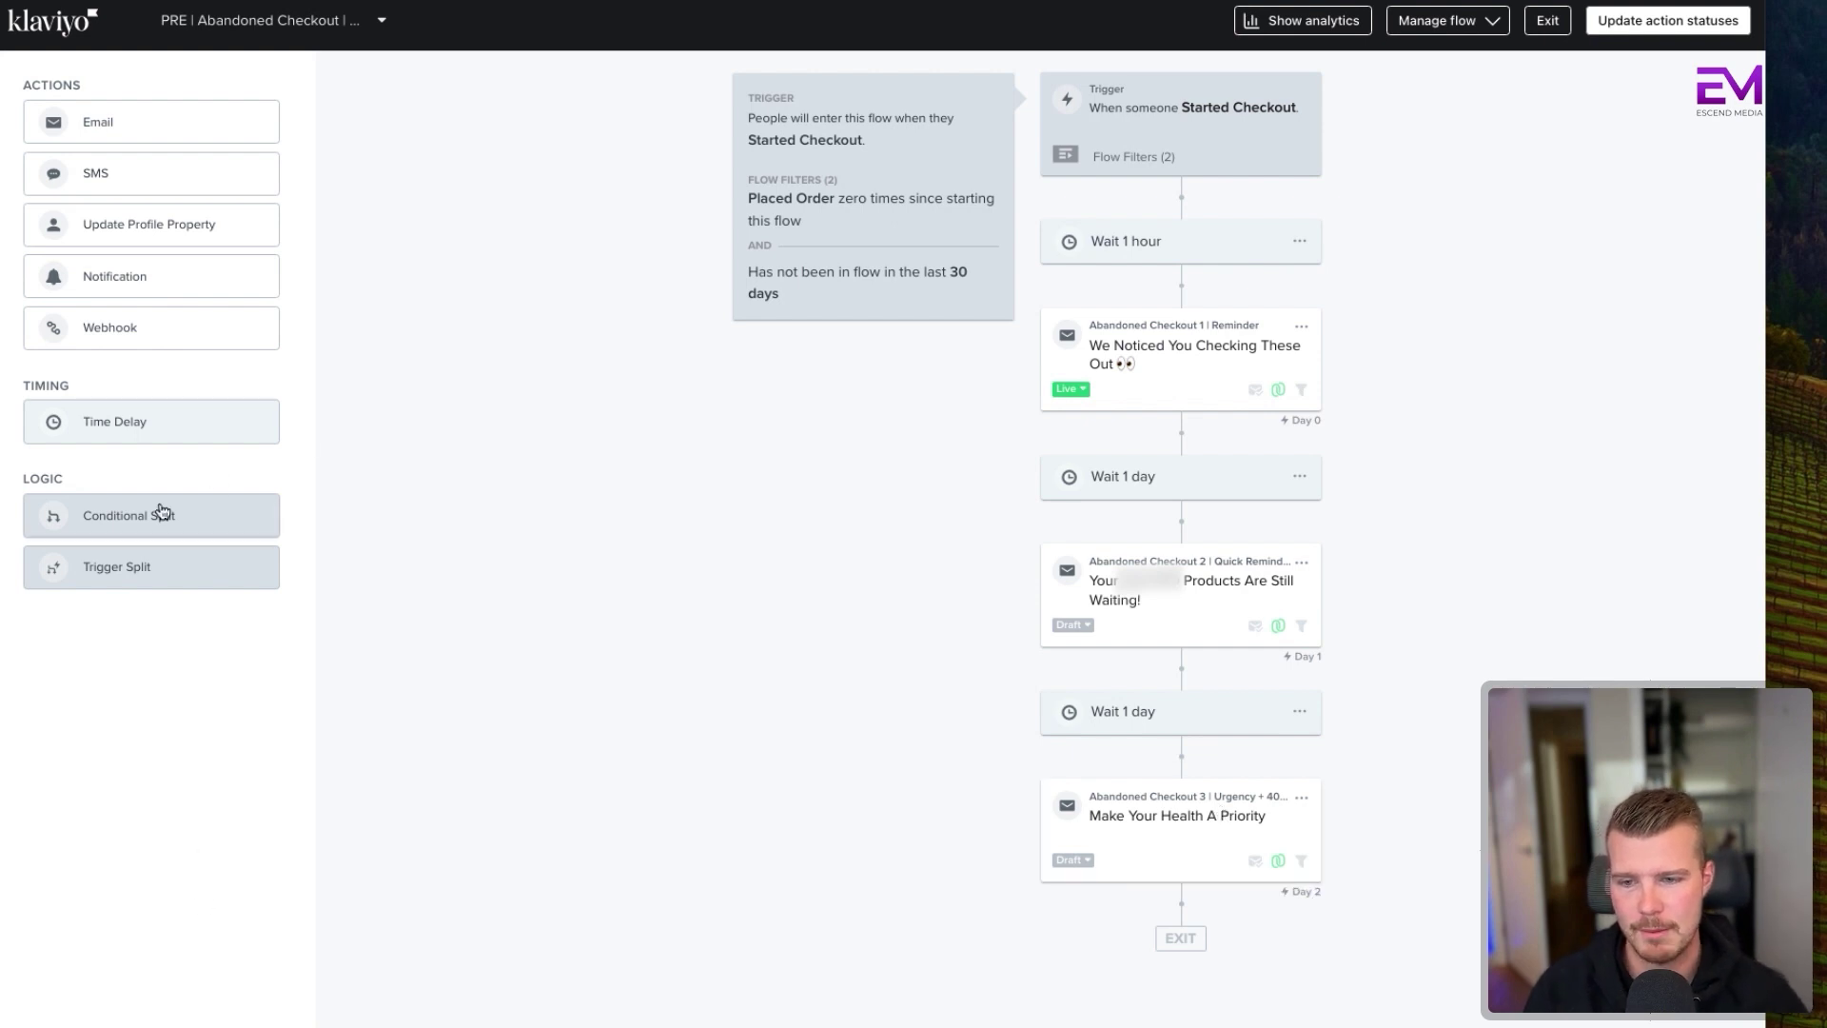
Add a conditional split at the flow's end based on whether someone has done Placed Order
left_click_drag(143, 515, 1185, 909)
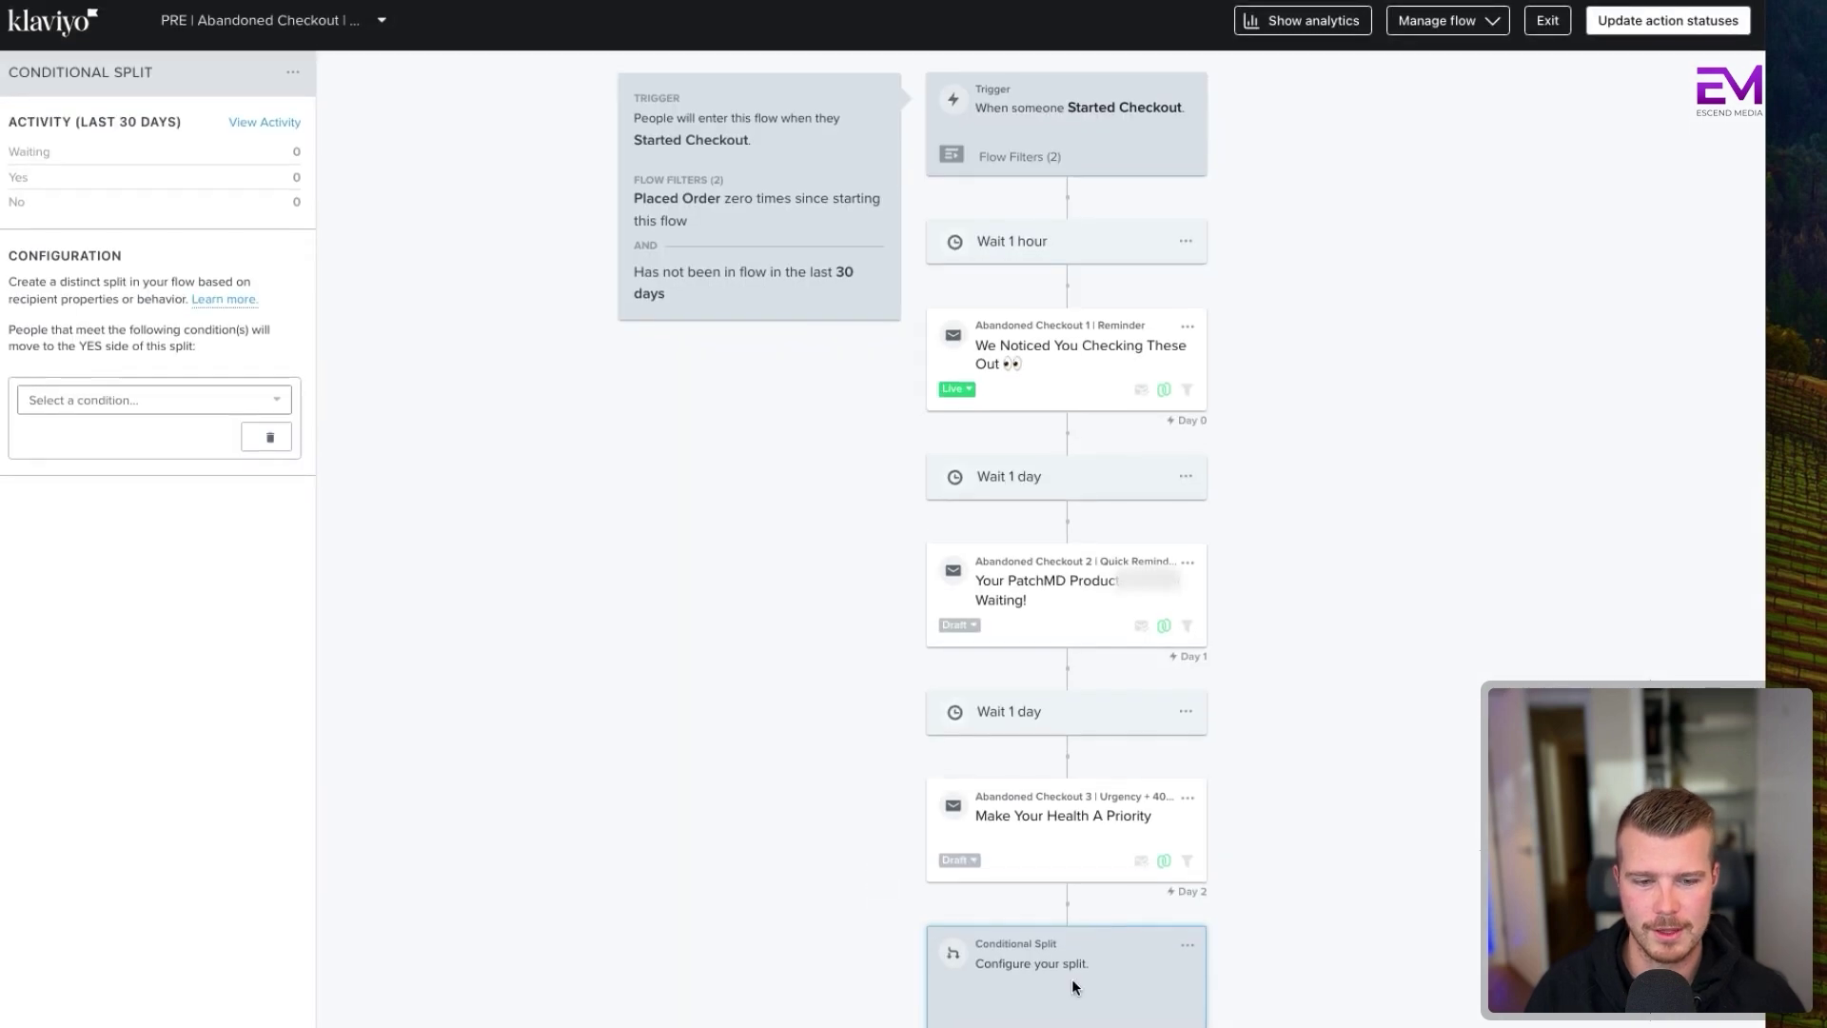
left_click(1061, 966)
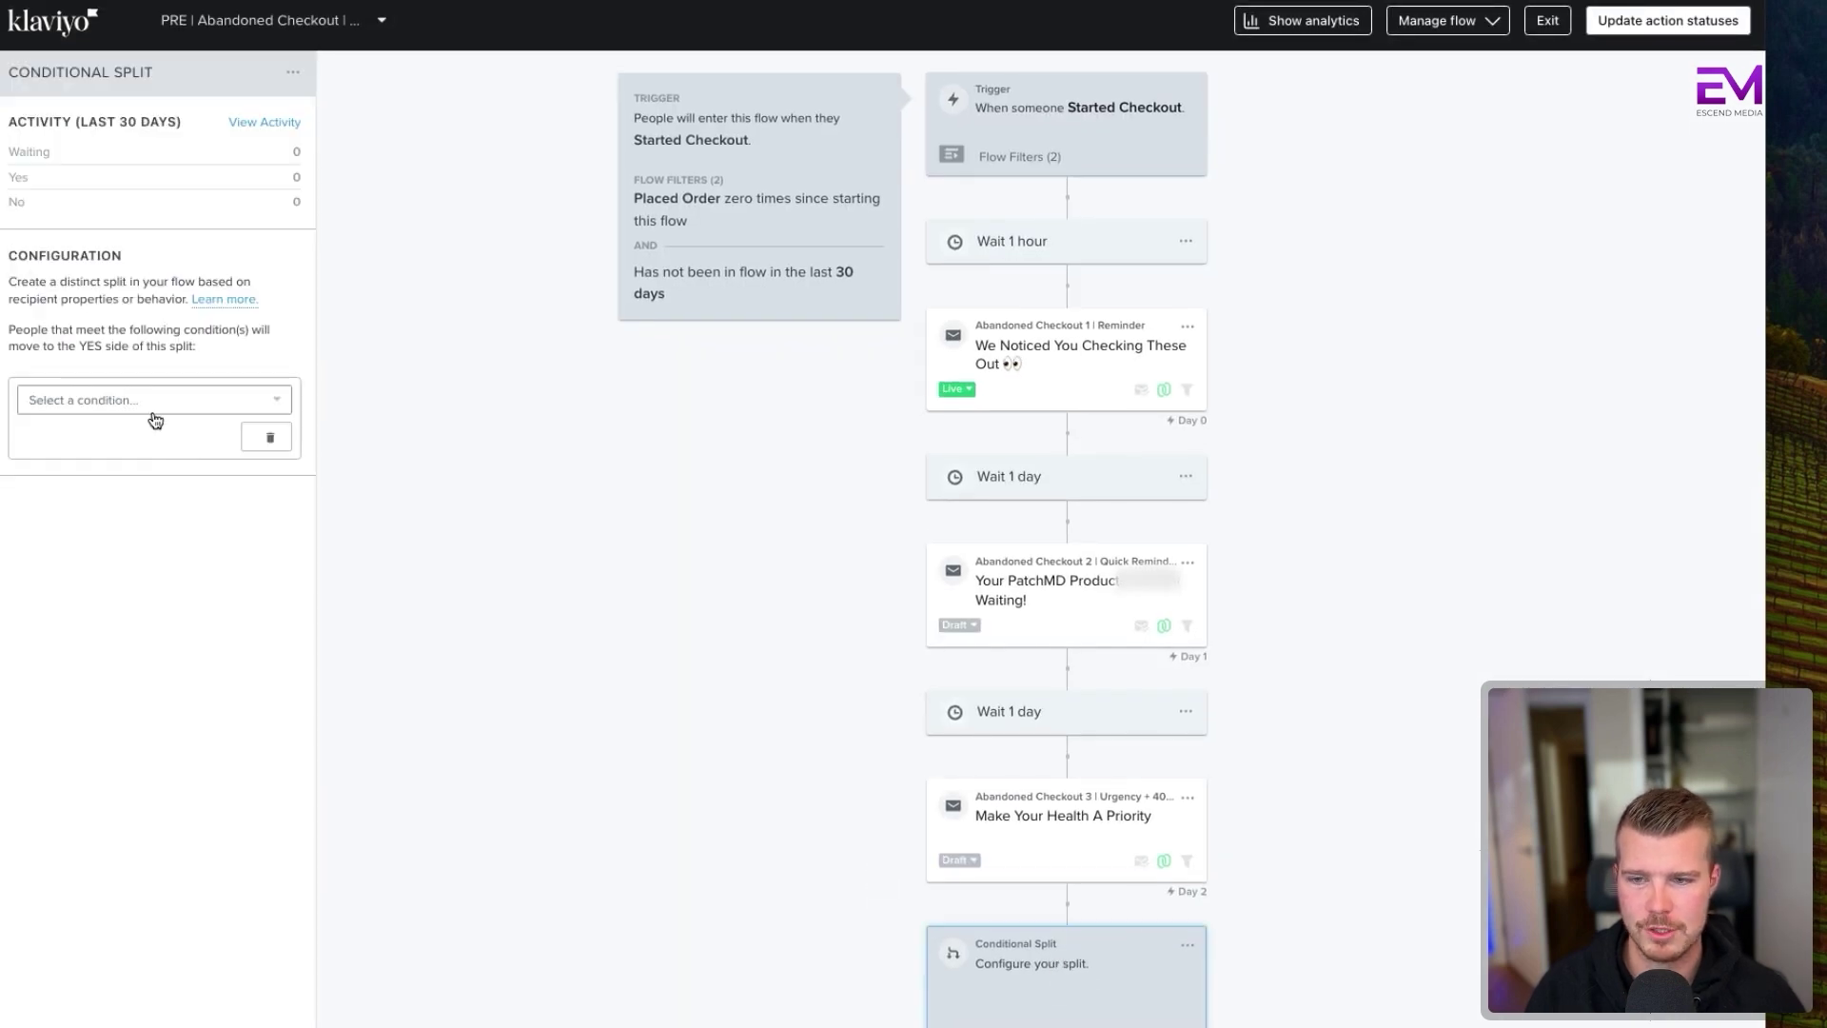
left_click(155, 420)
left_click(143, 432)
left_click(136, 442)
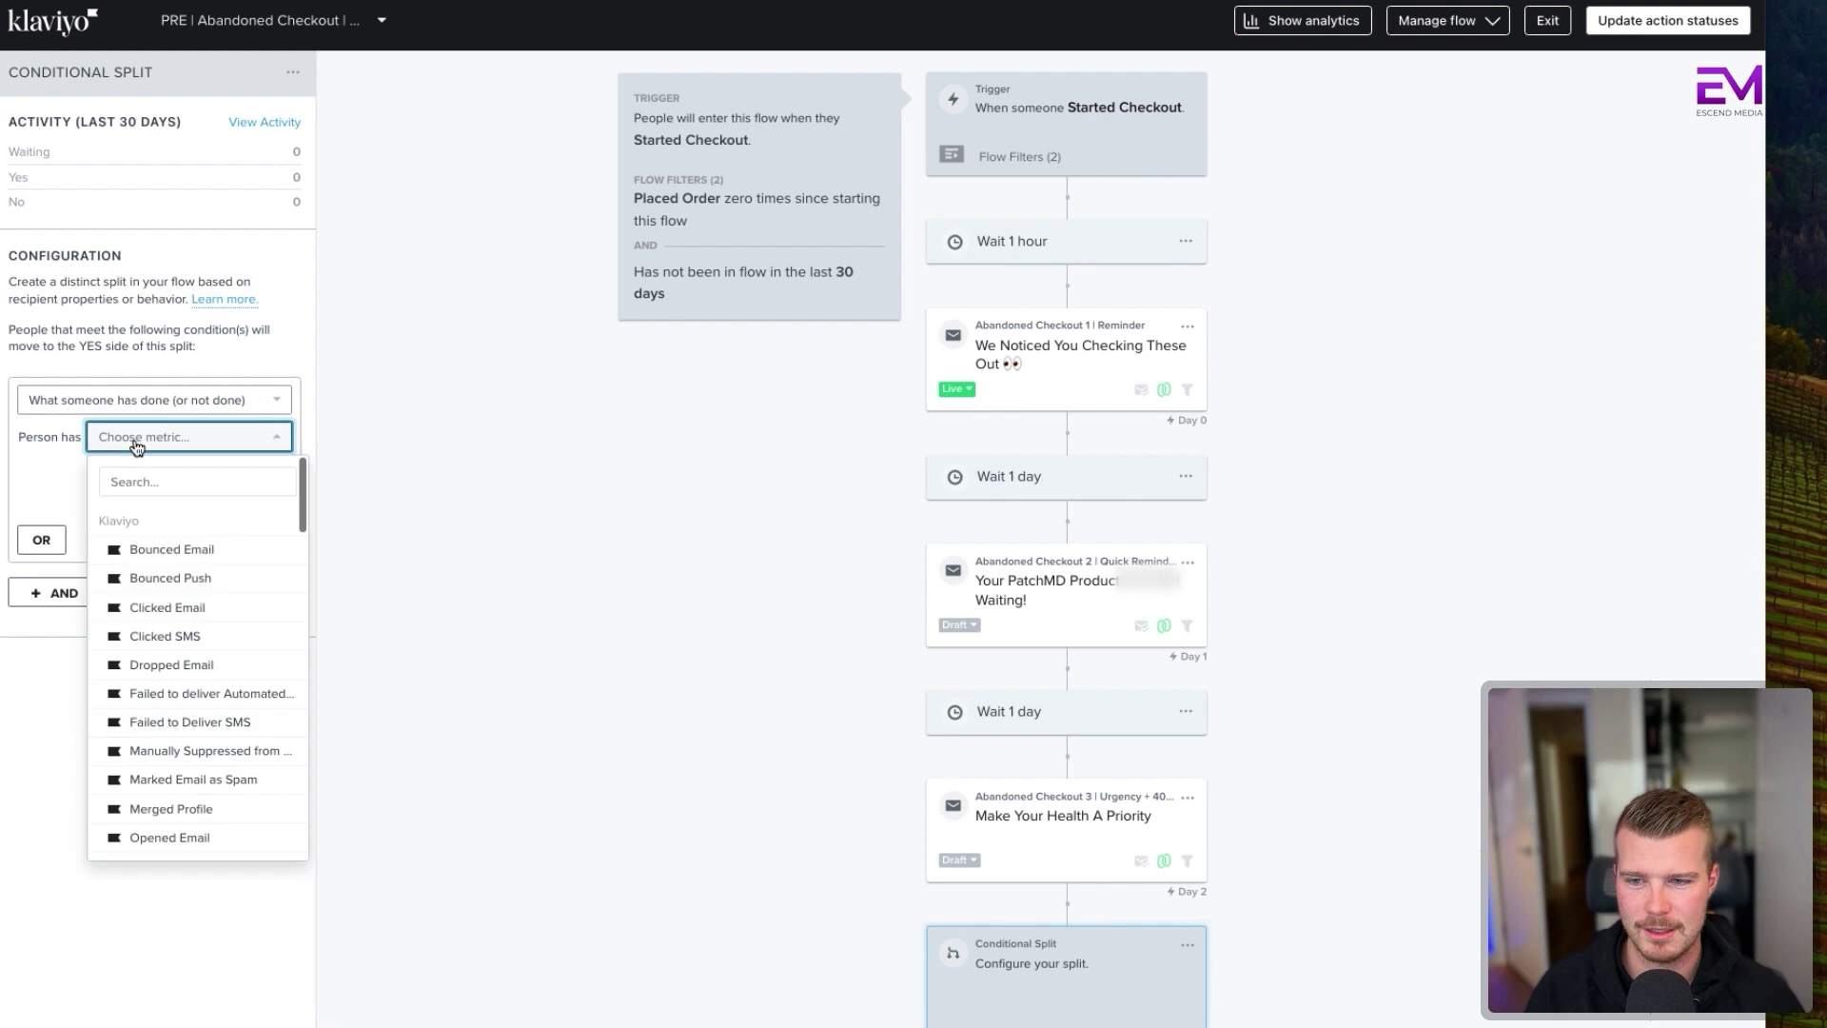
scroll(152, 674, "down", 15)
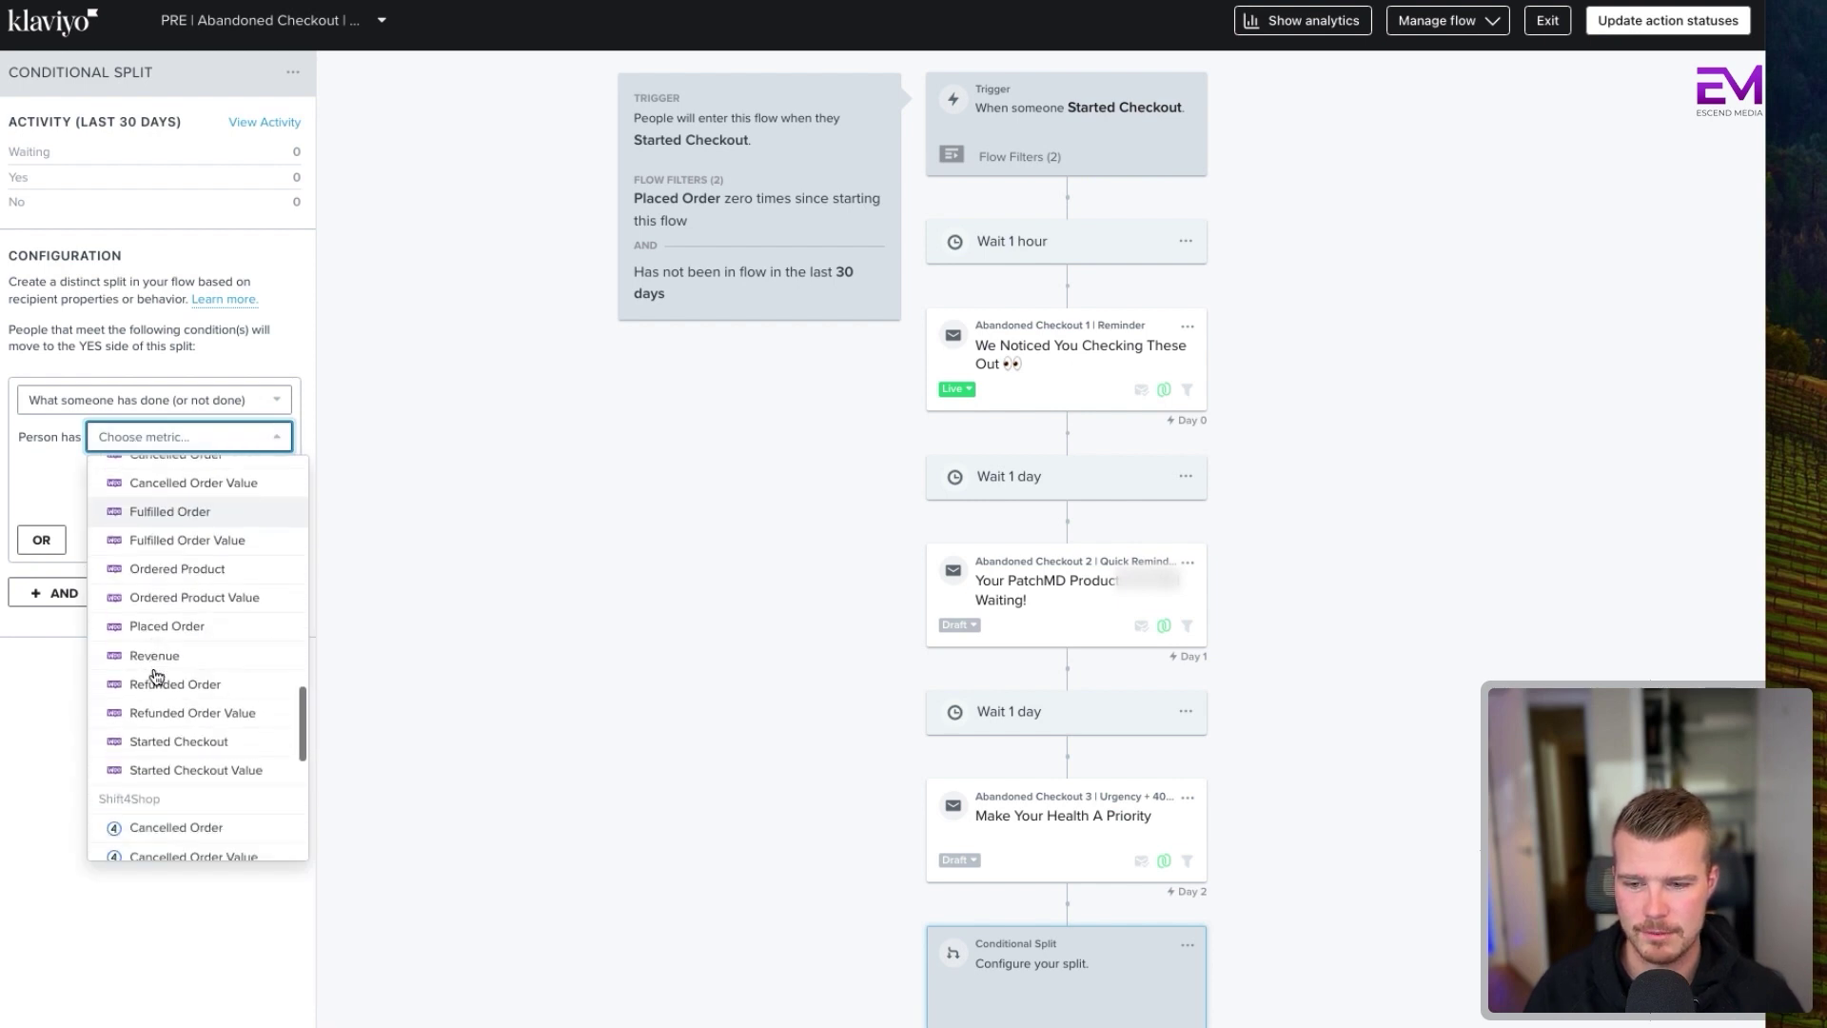
left_click(167, 627)
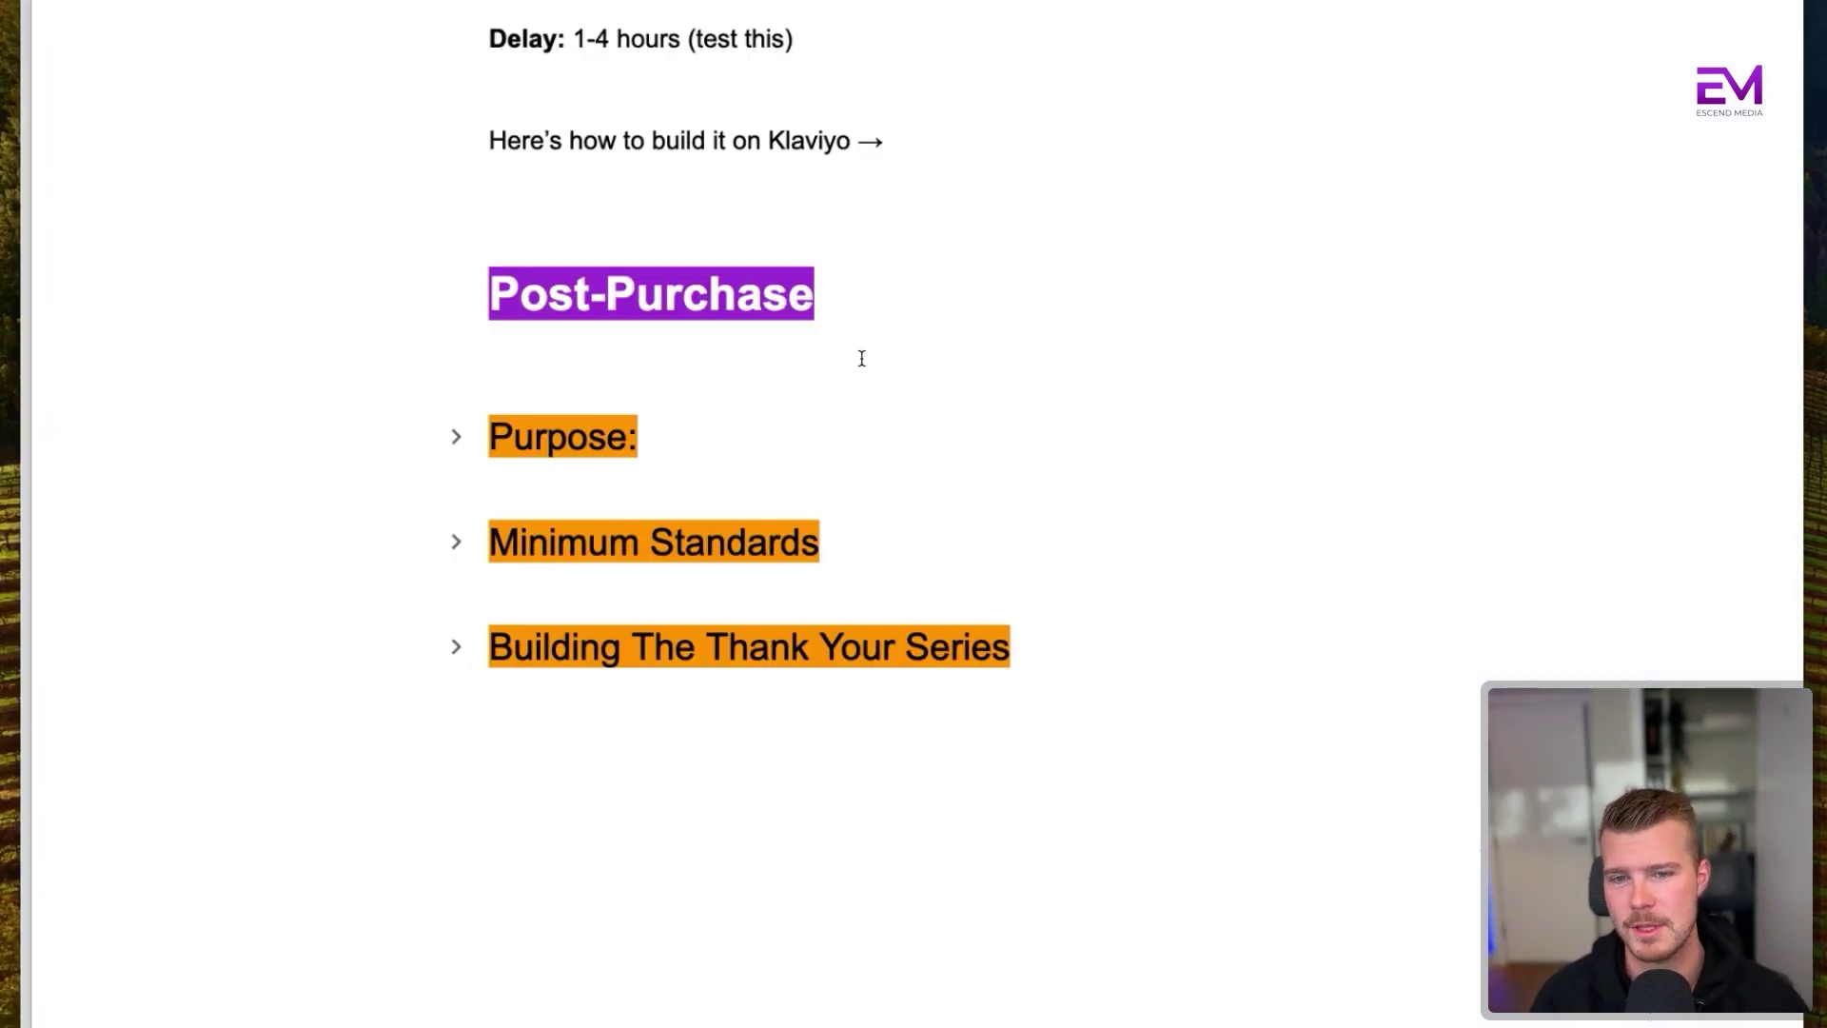
Expand Post-Purchase Purpose, revealing thank-you, gratitude and consumption-tip bullets plus separate review and cross-sell flows
left_click(457, 439)
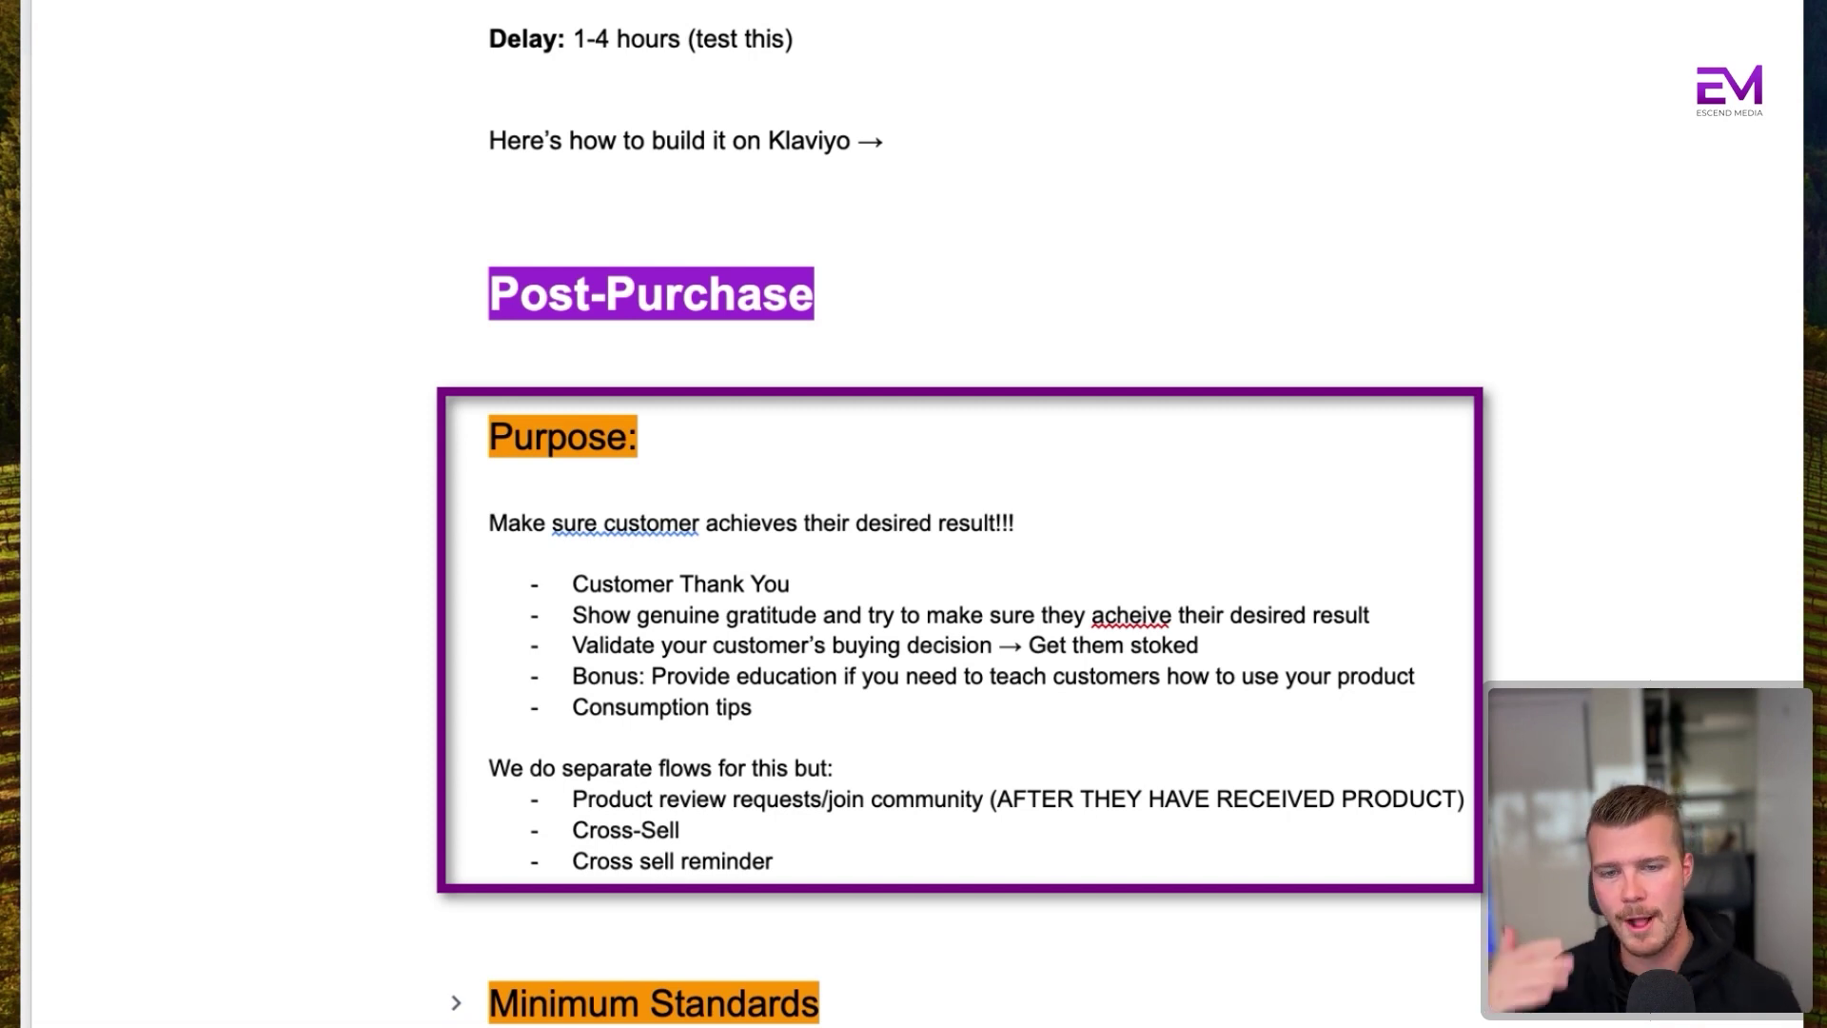
Expand the Post-Purchase Minimum Standards section
scroll(1493, 343, "down", 2)
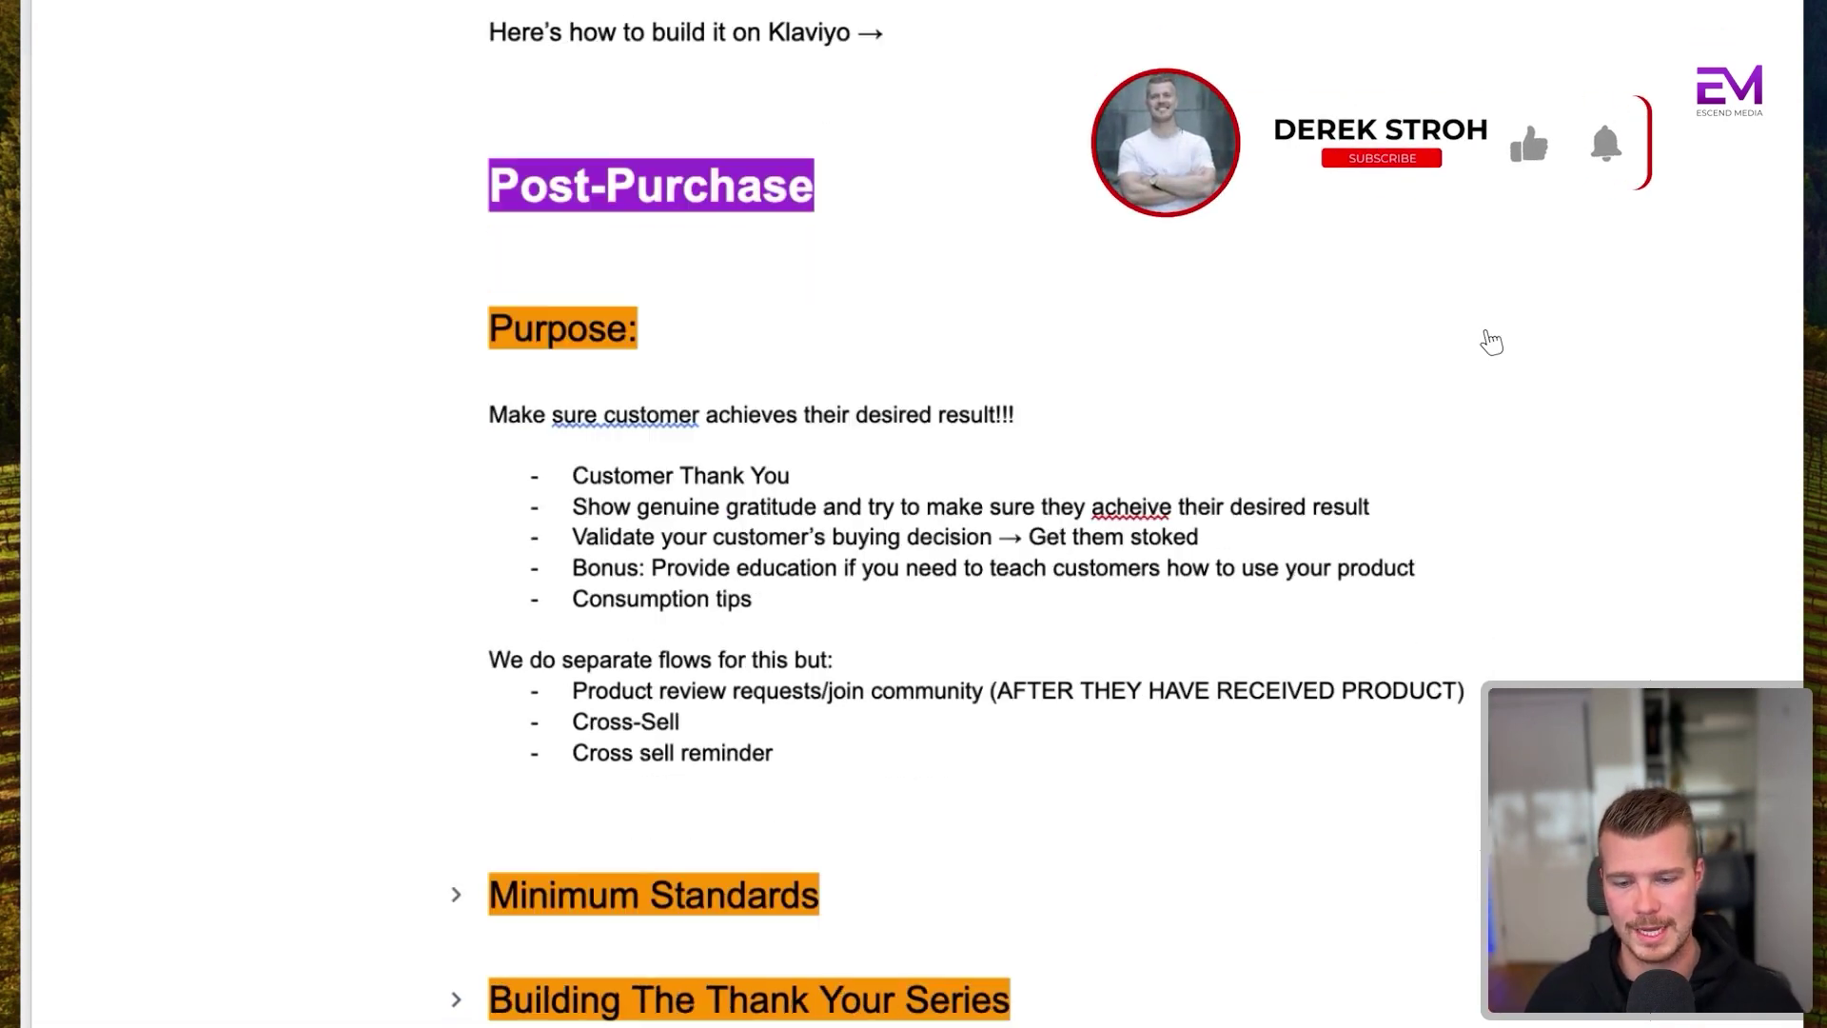
left_click(456, 876)
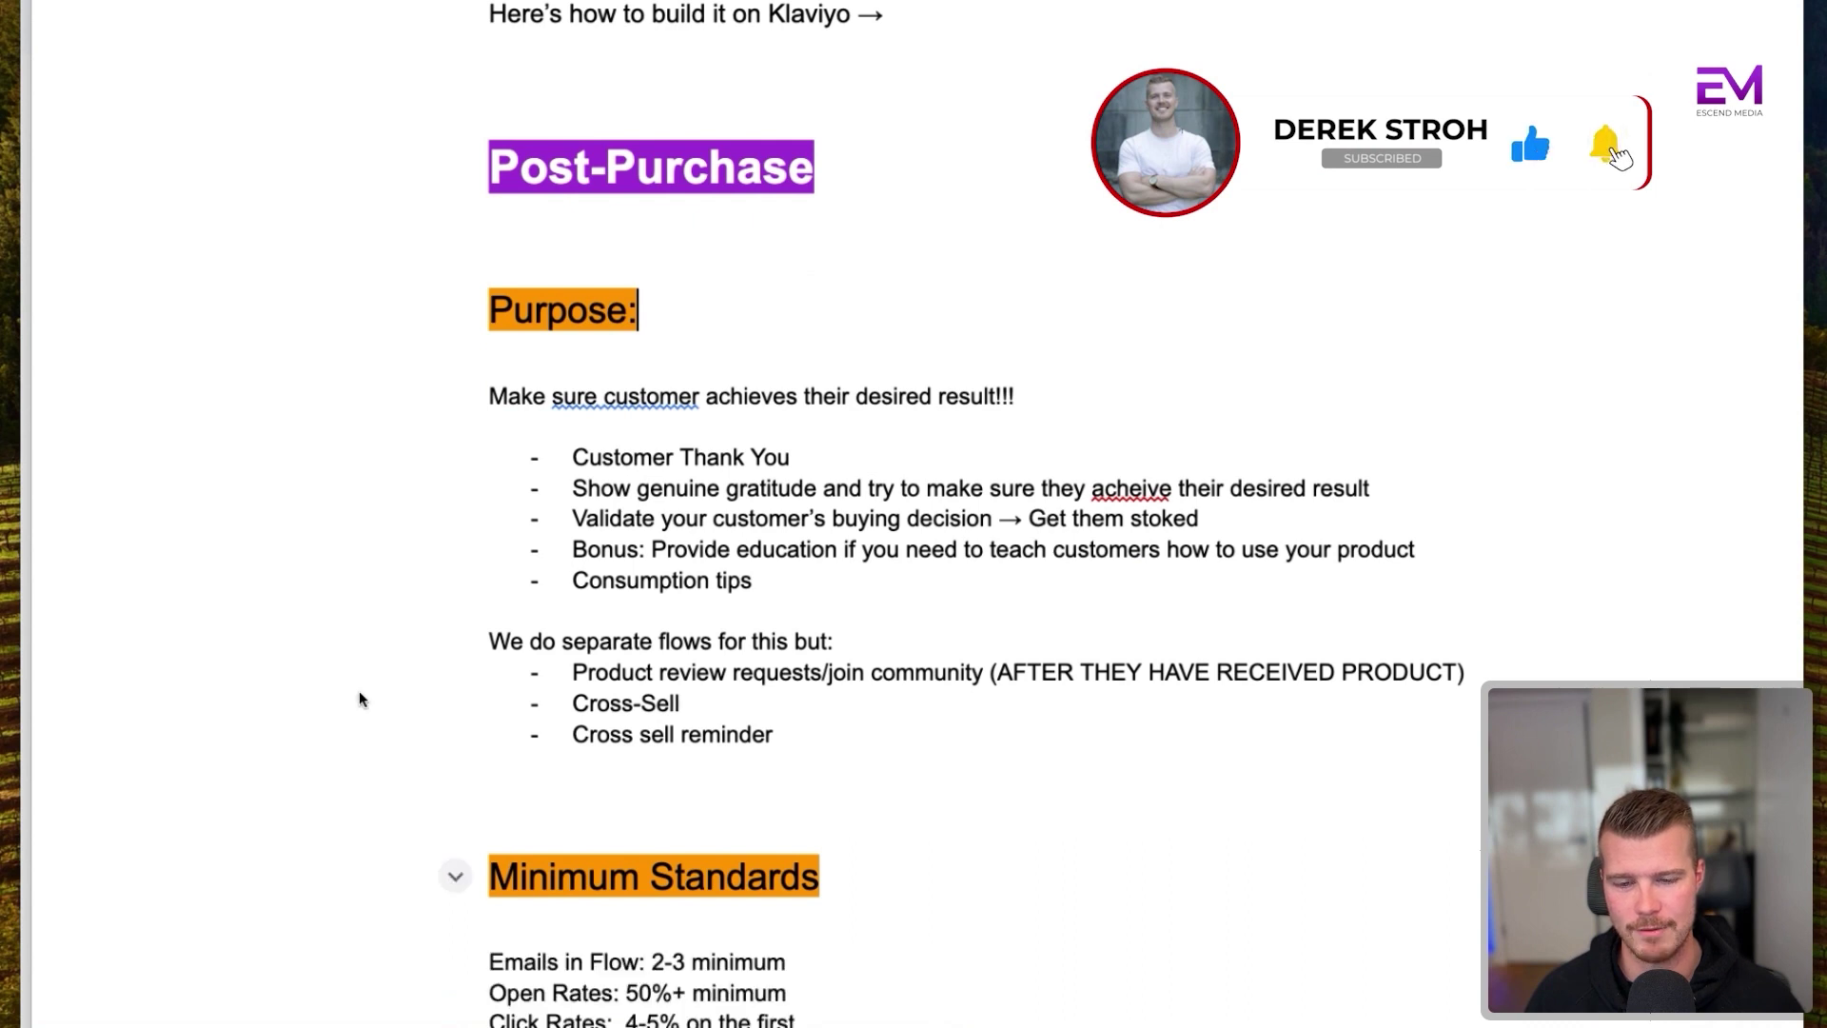
scroll(360, 699, "down", 5)
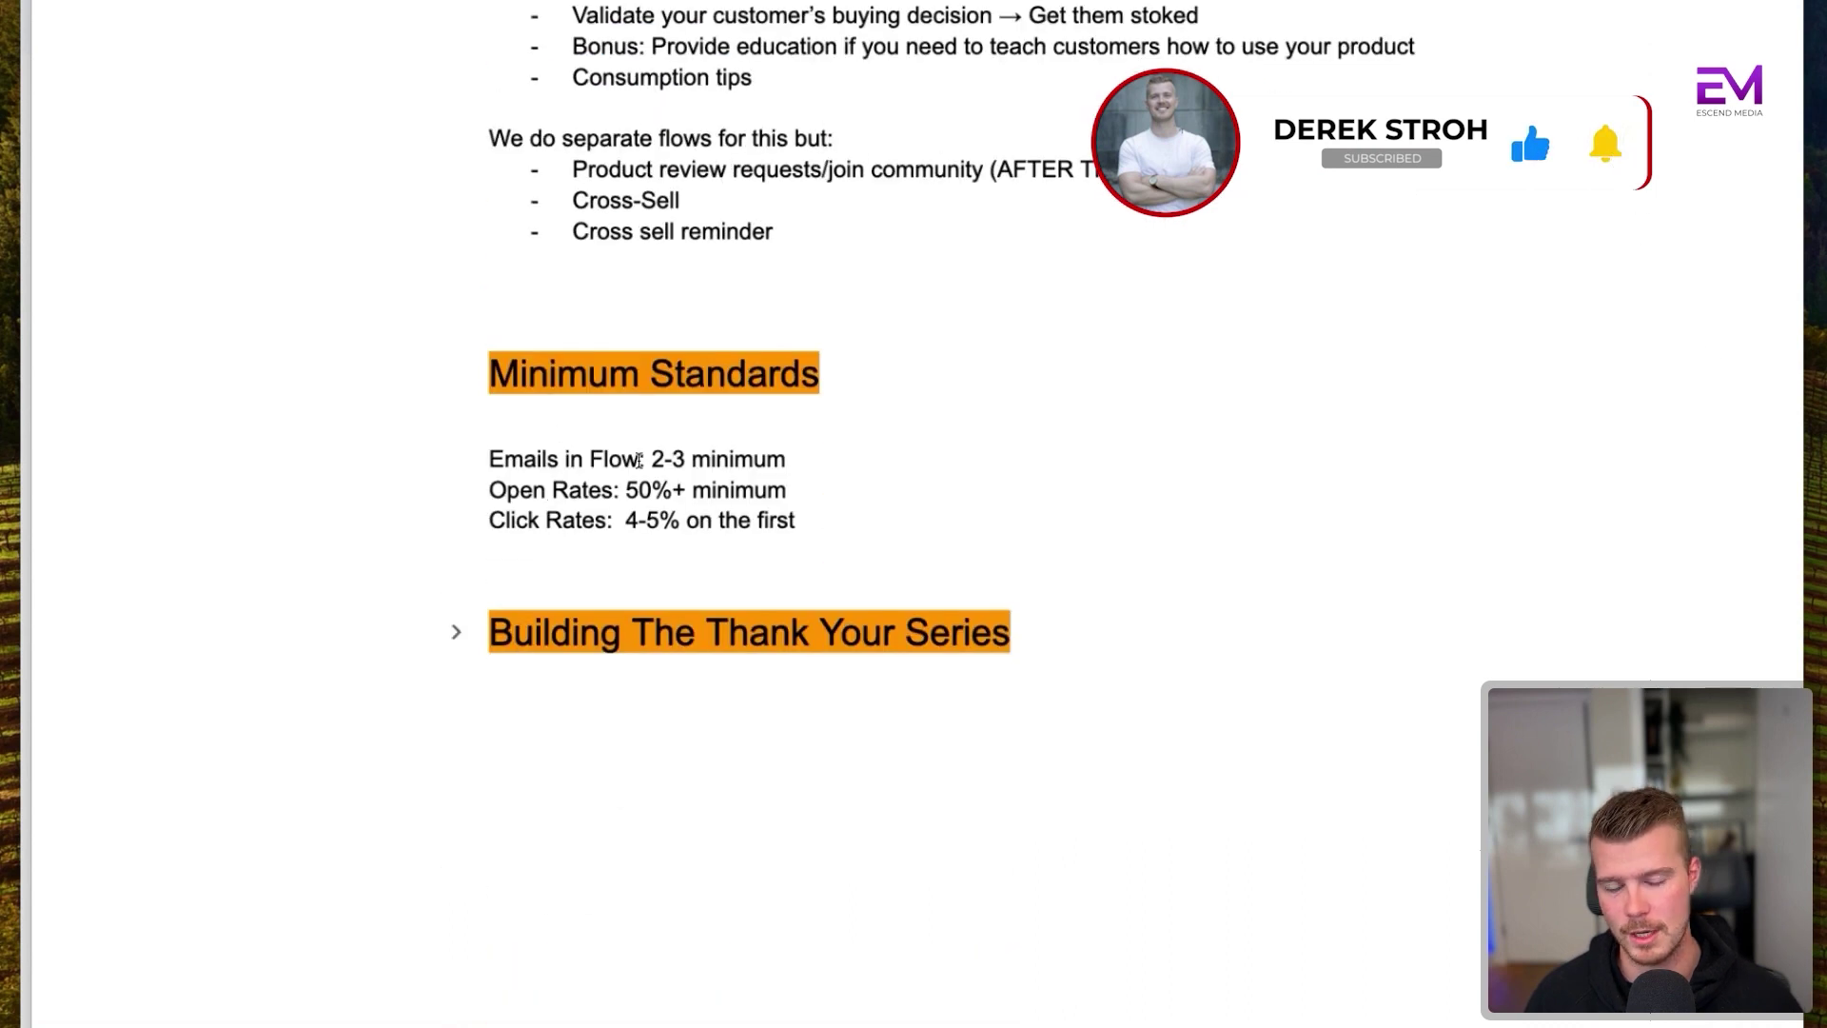
Select in turn the 2-3 emails, 50%+ open rate and 4-5% click rate benchmarks
left_click_drag(651, 459, 786, 461)
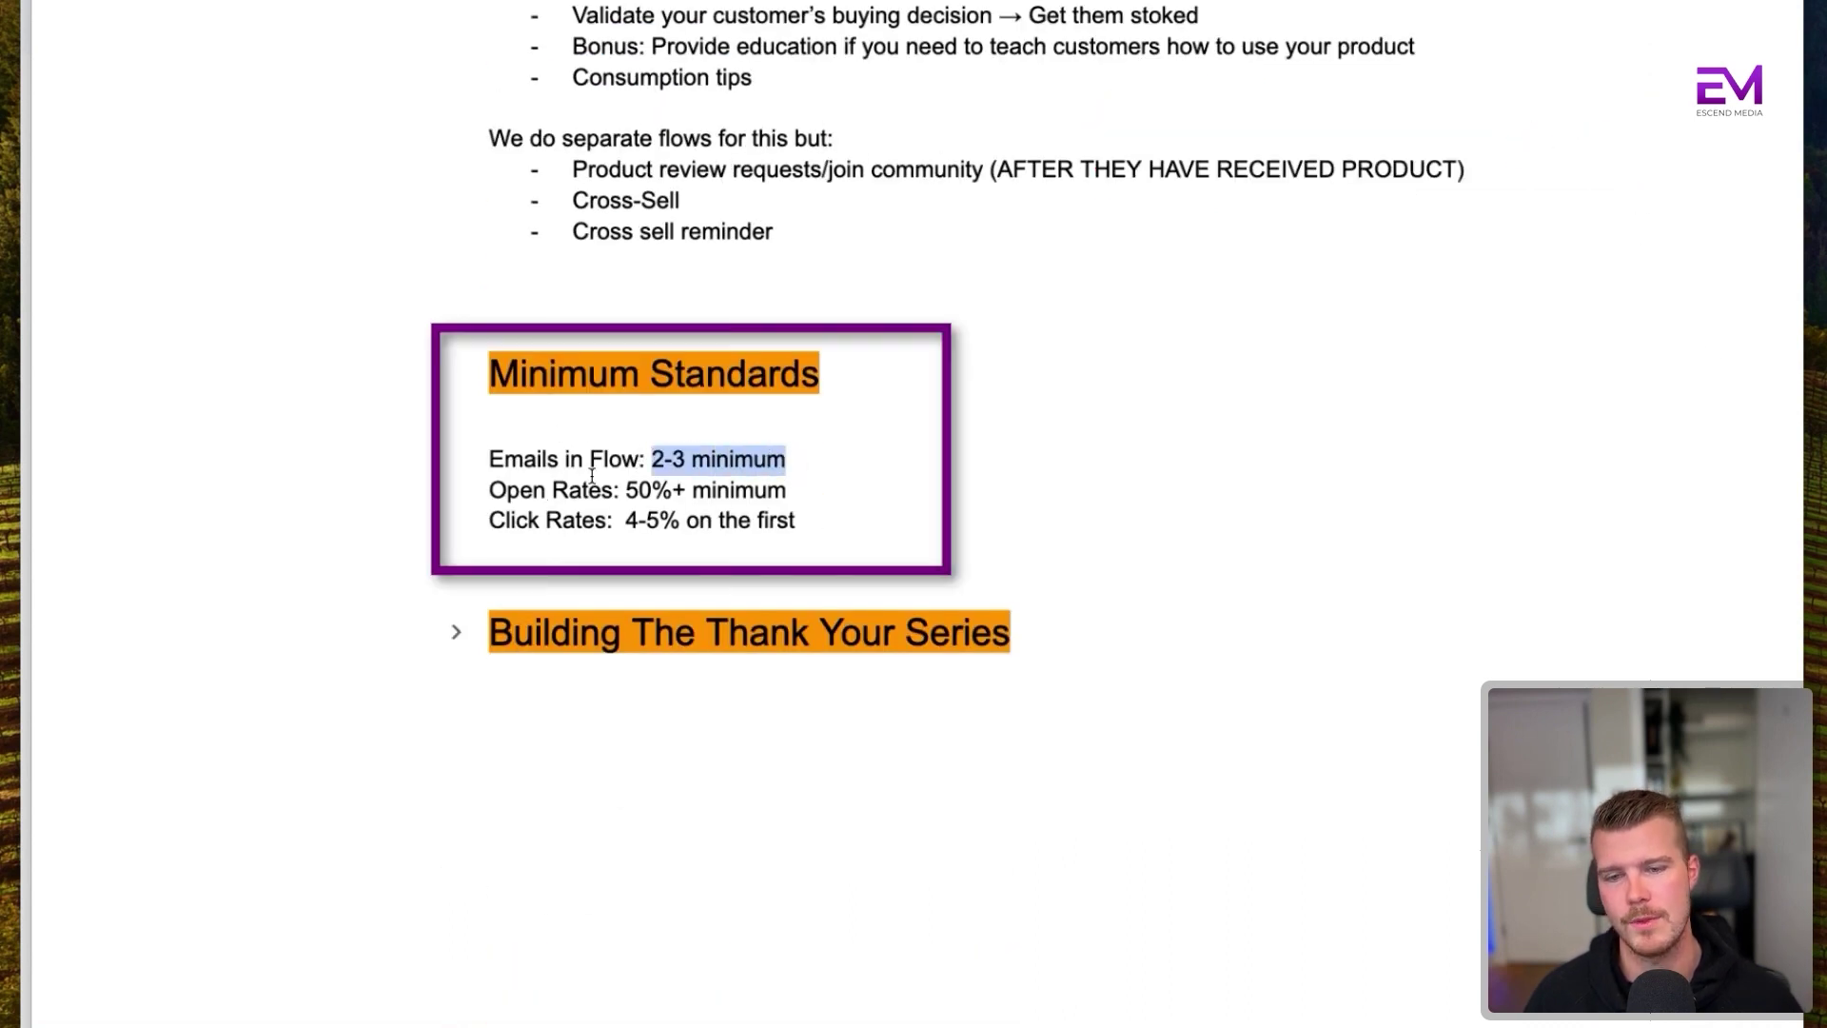
left_click_drag(626, 490, 787, 491)
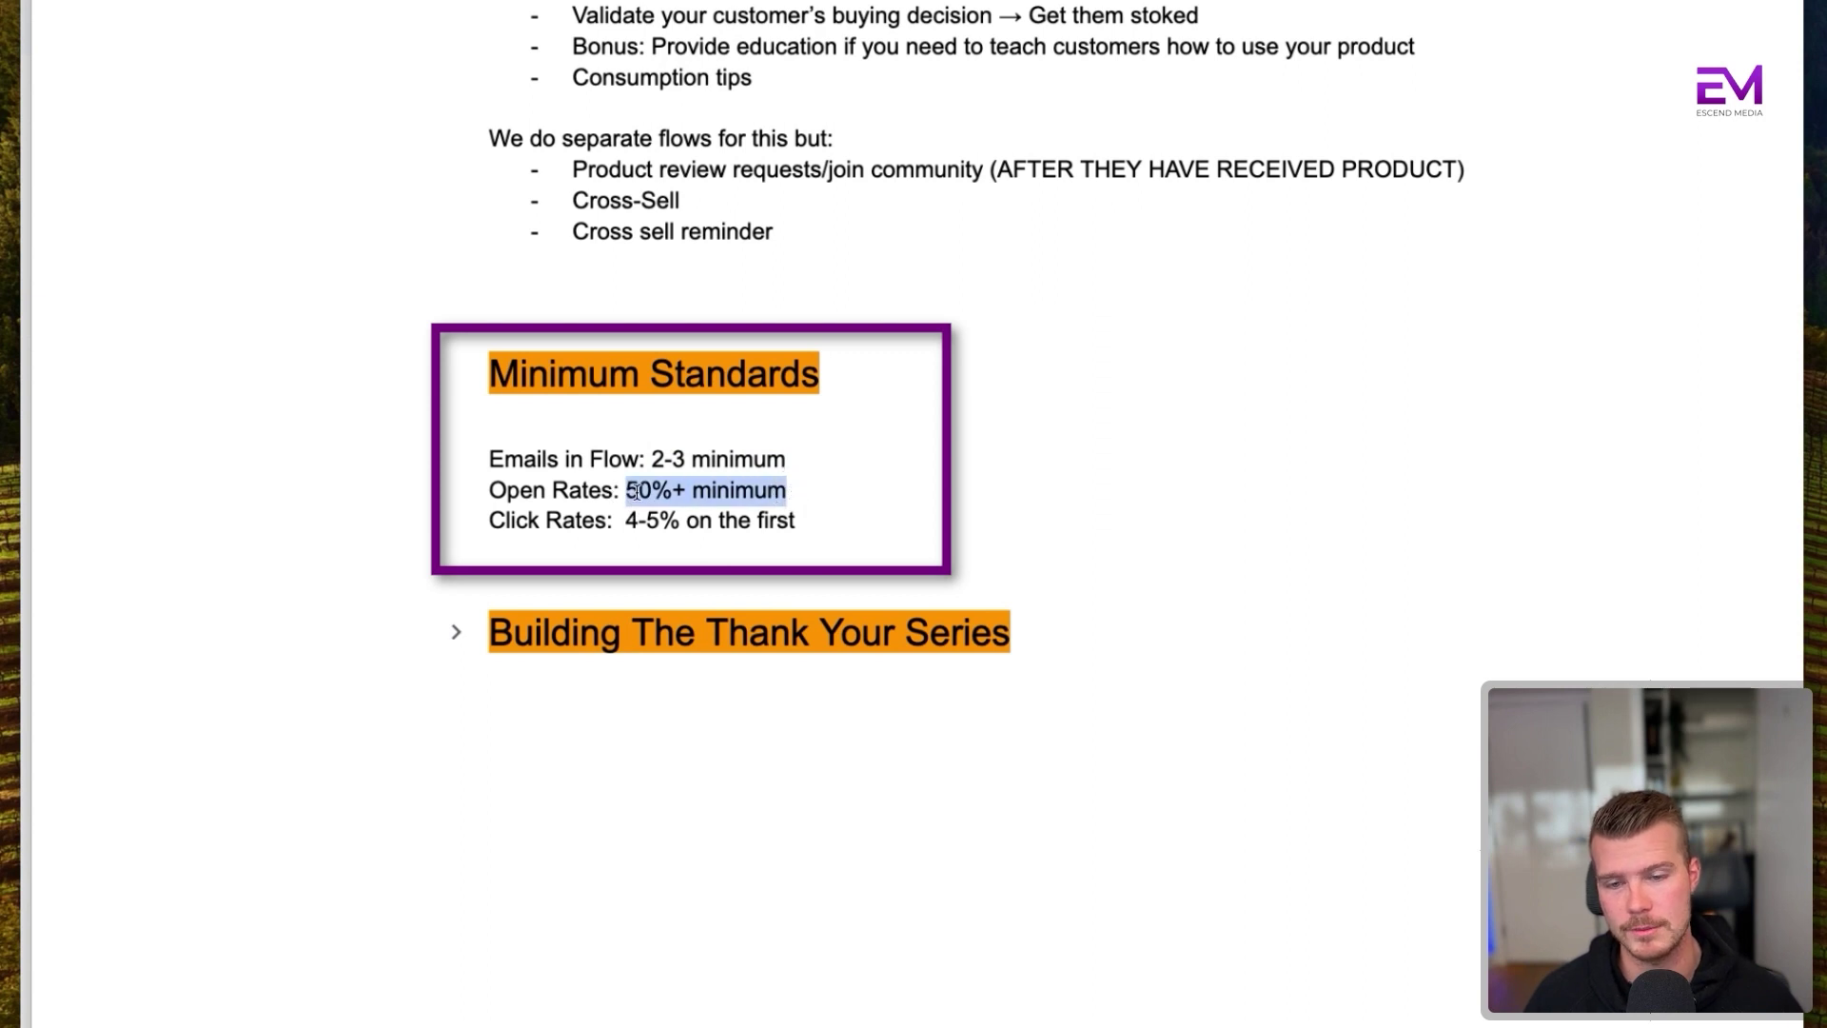
left_click_drag(625, 520, 852, 525)
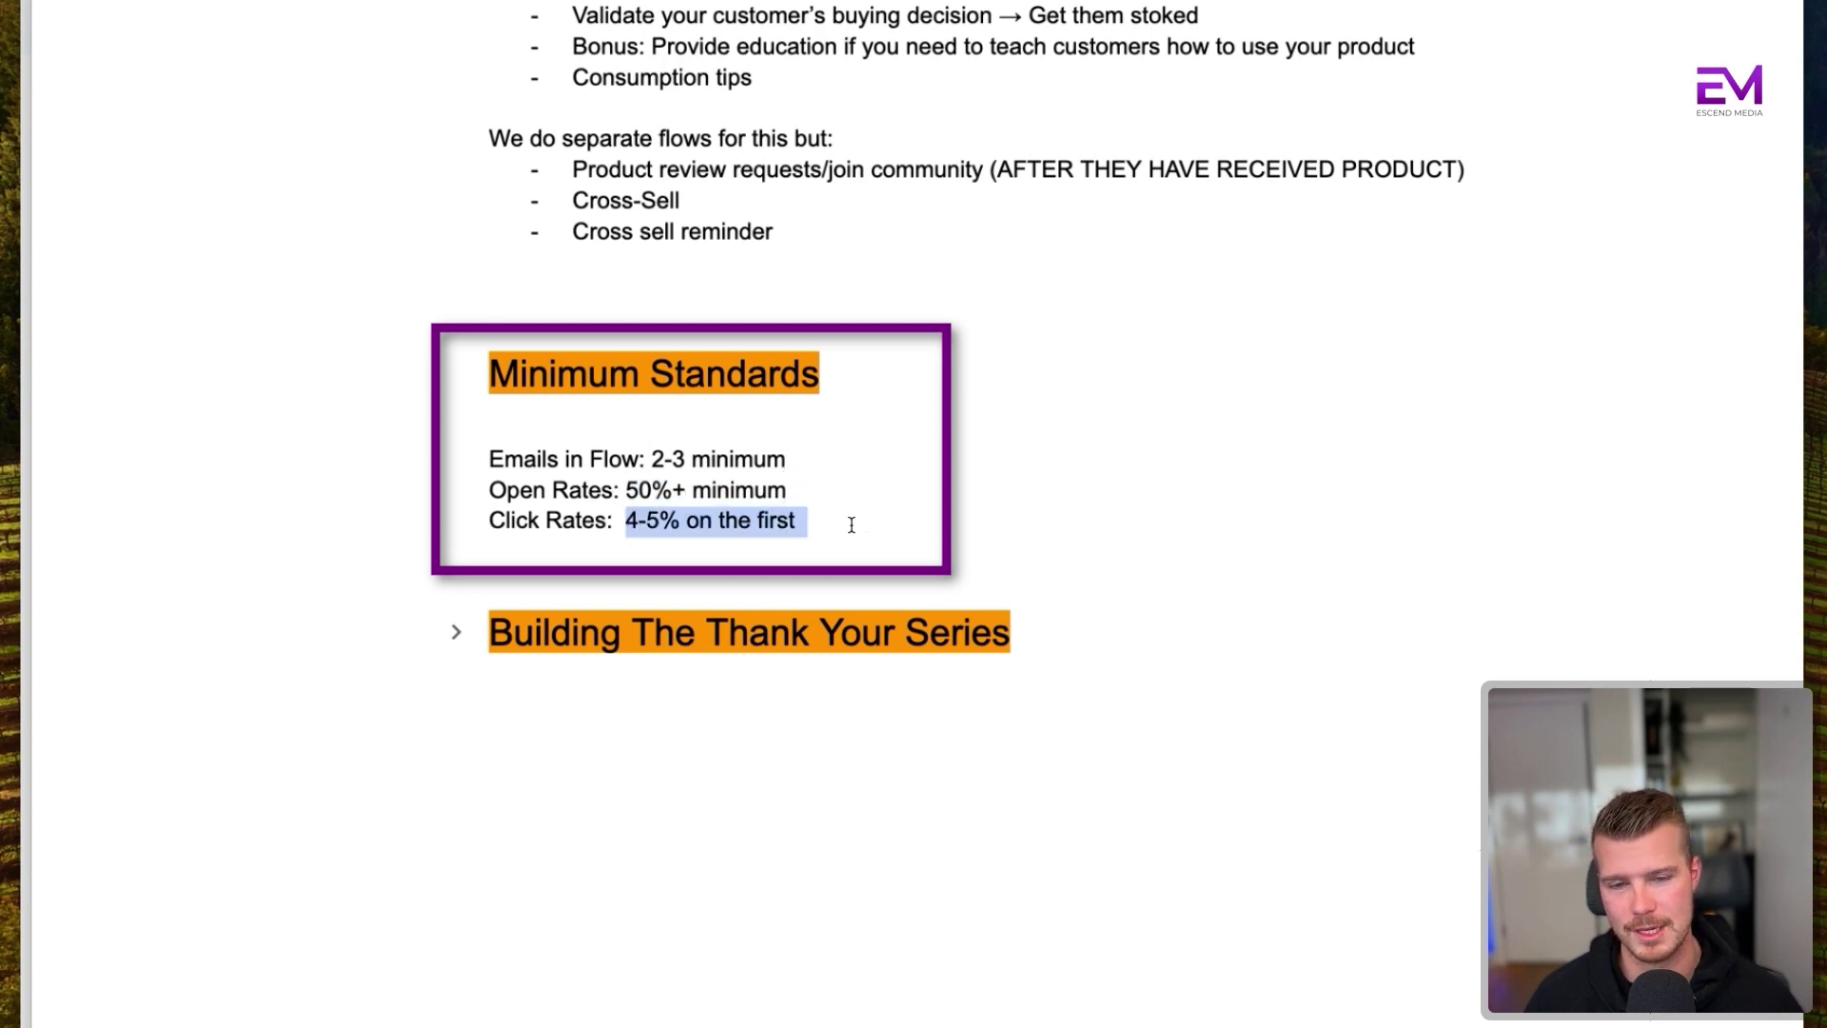
left_click(852, 525)
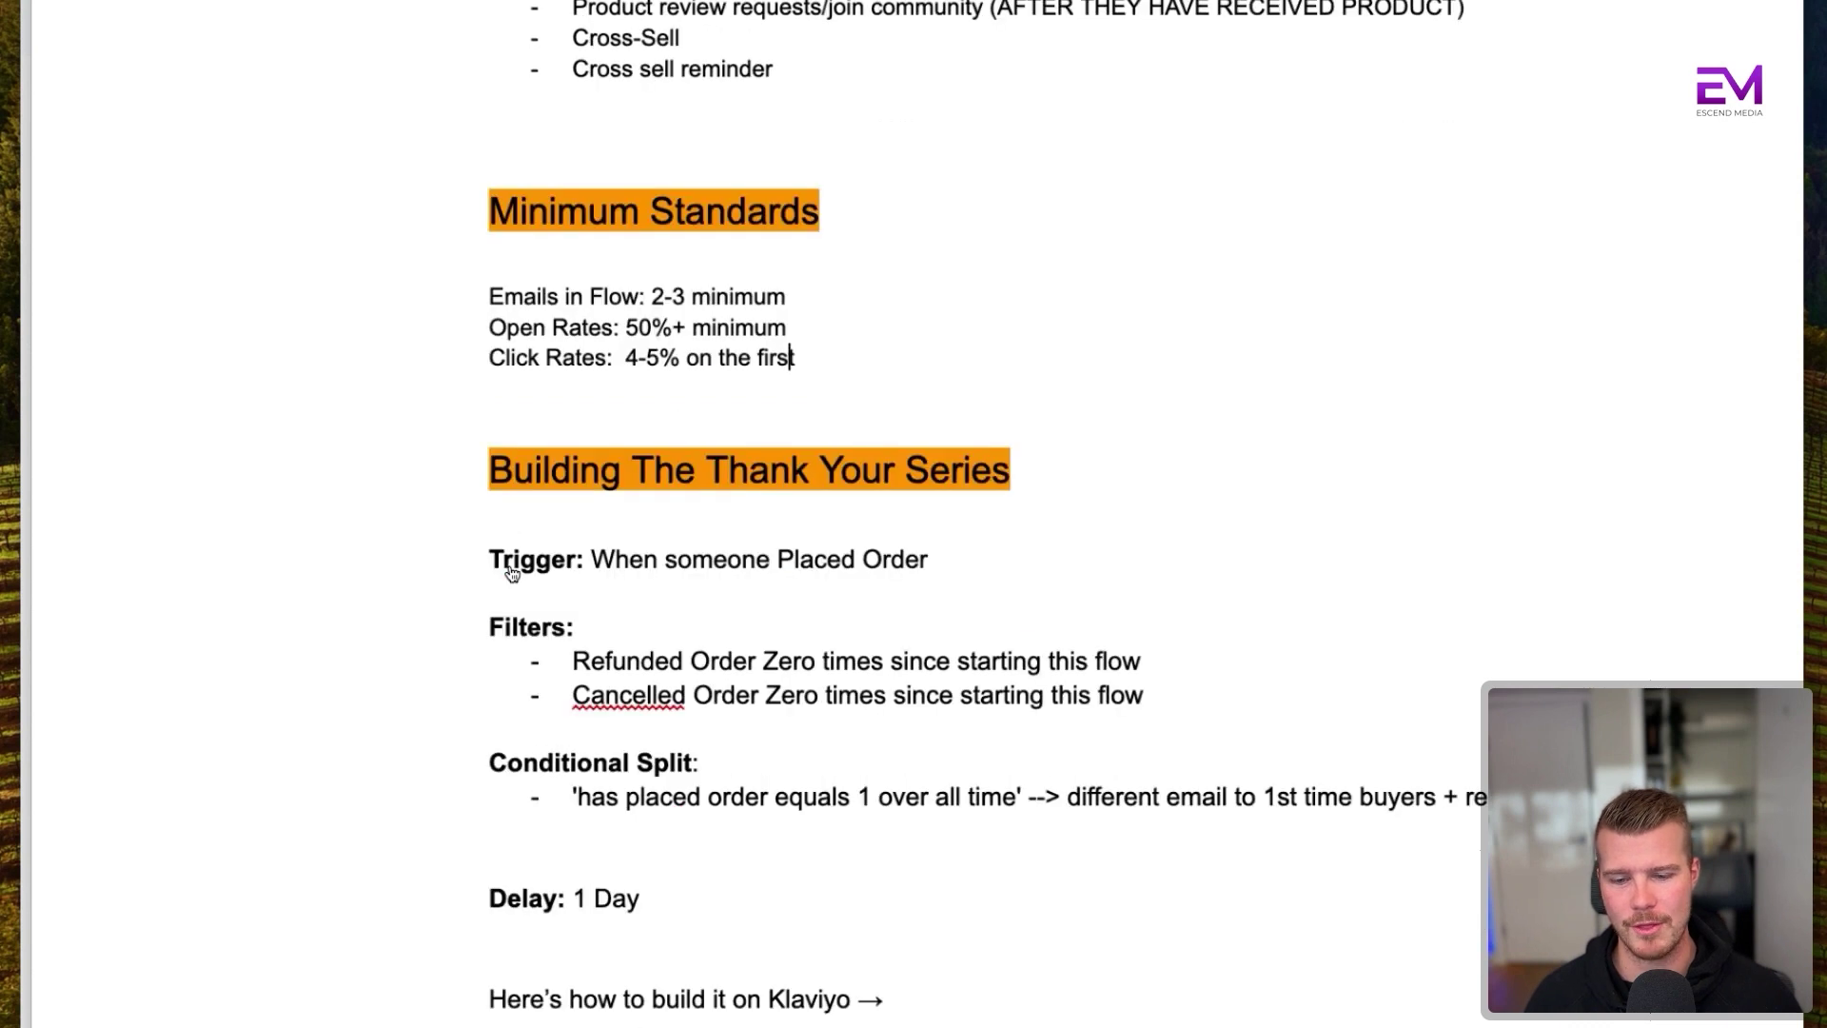
scroll(514, 571, "down", 2)
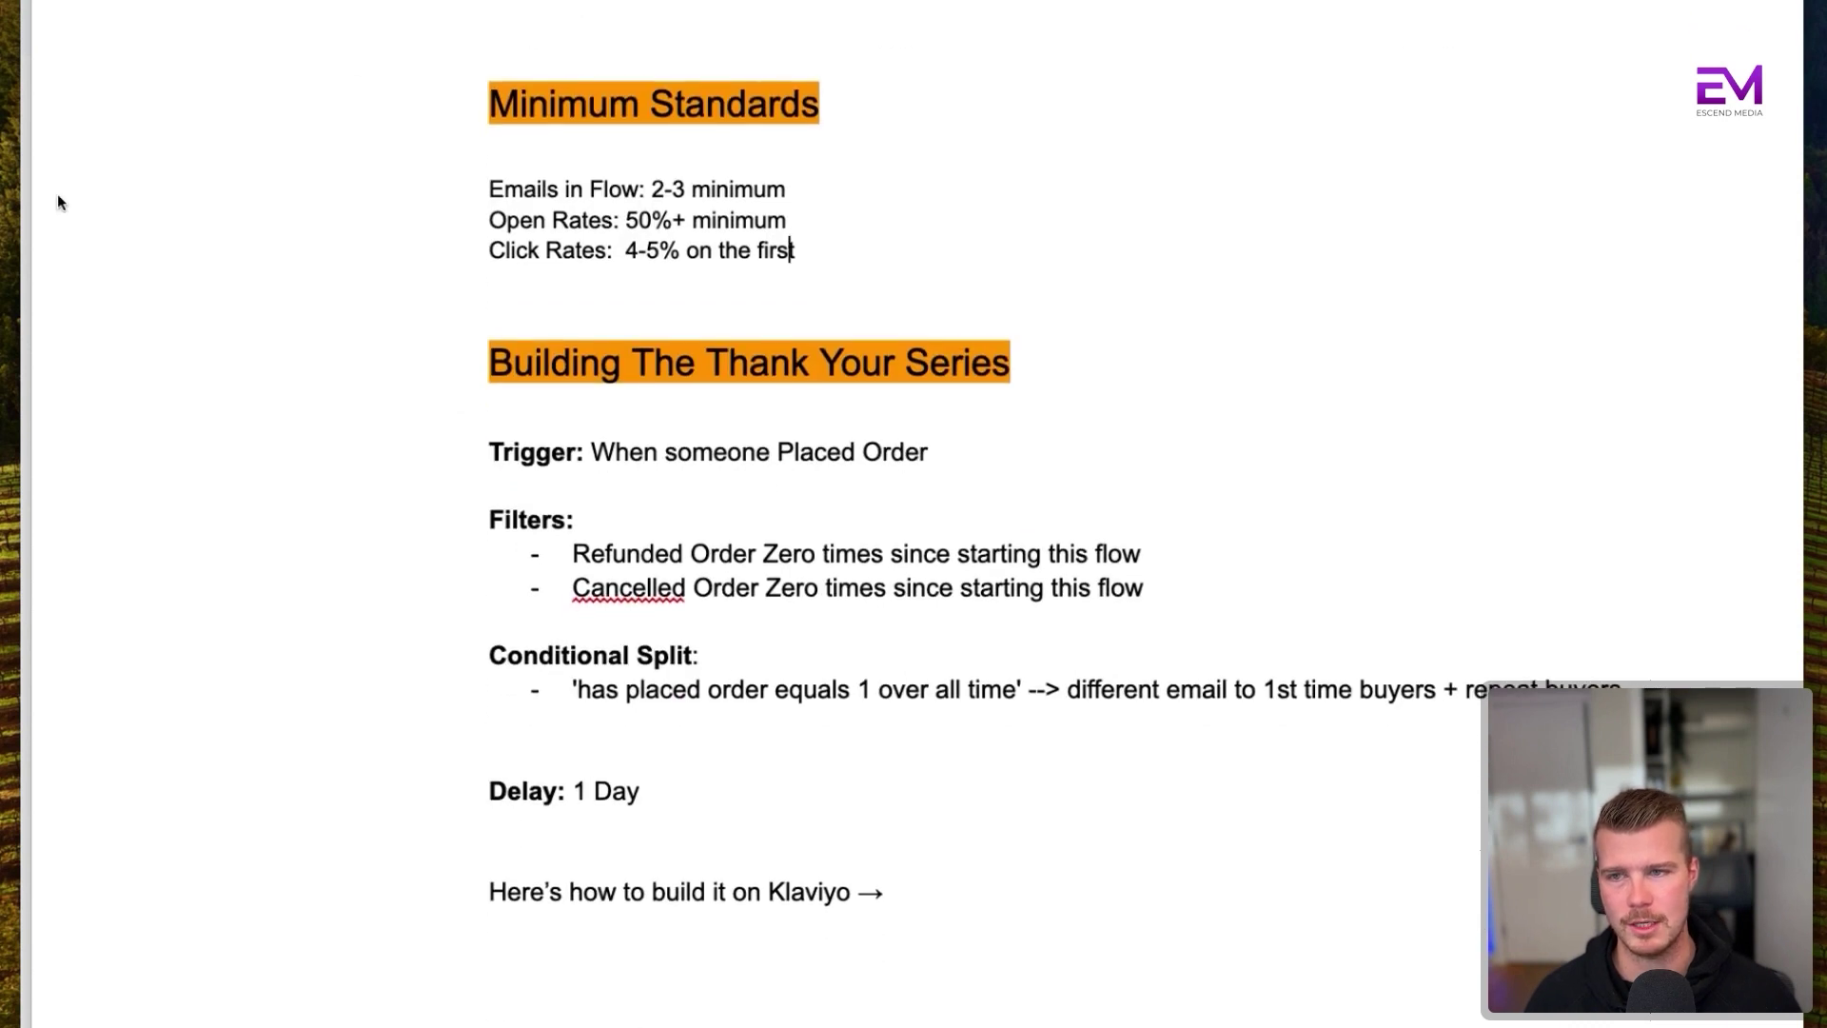